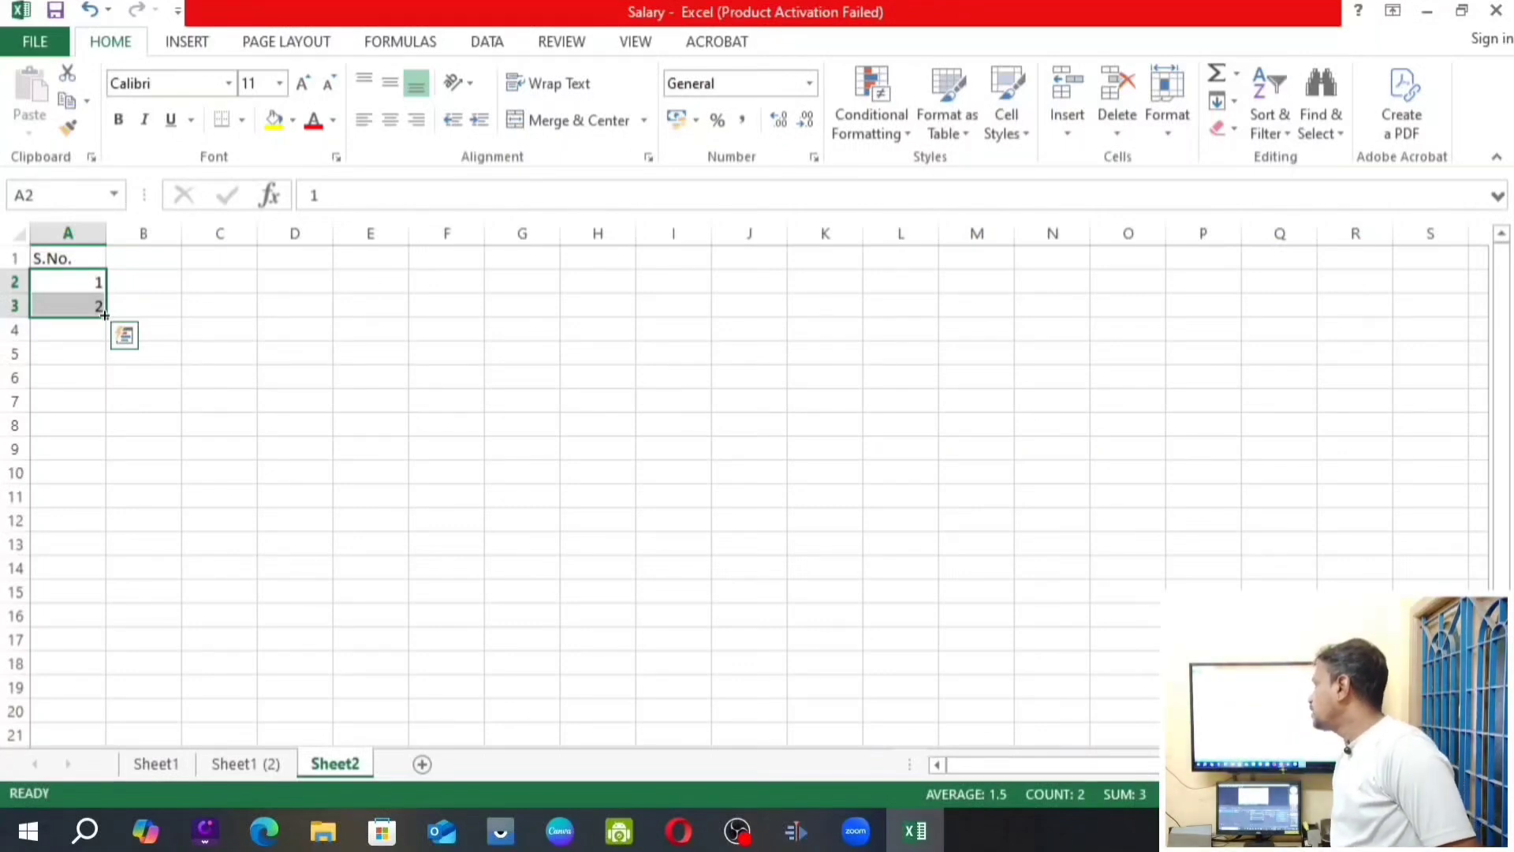
Fill the serial number series that starts with 1 and 2 down column A to 75
drag(105, 314, 87, 694)
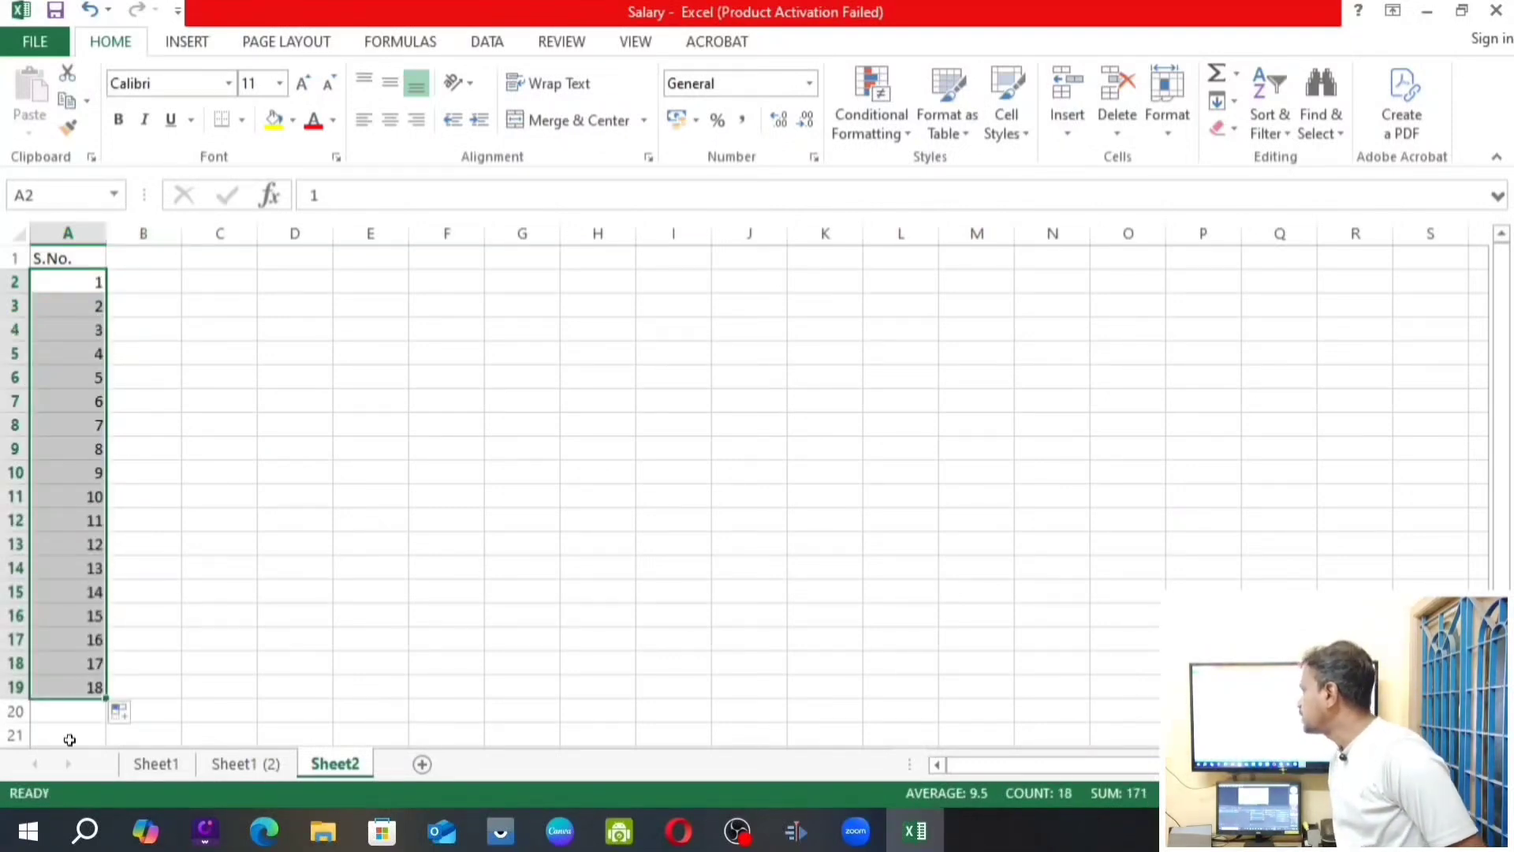
key(ctrl+z)
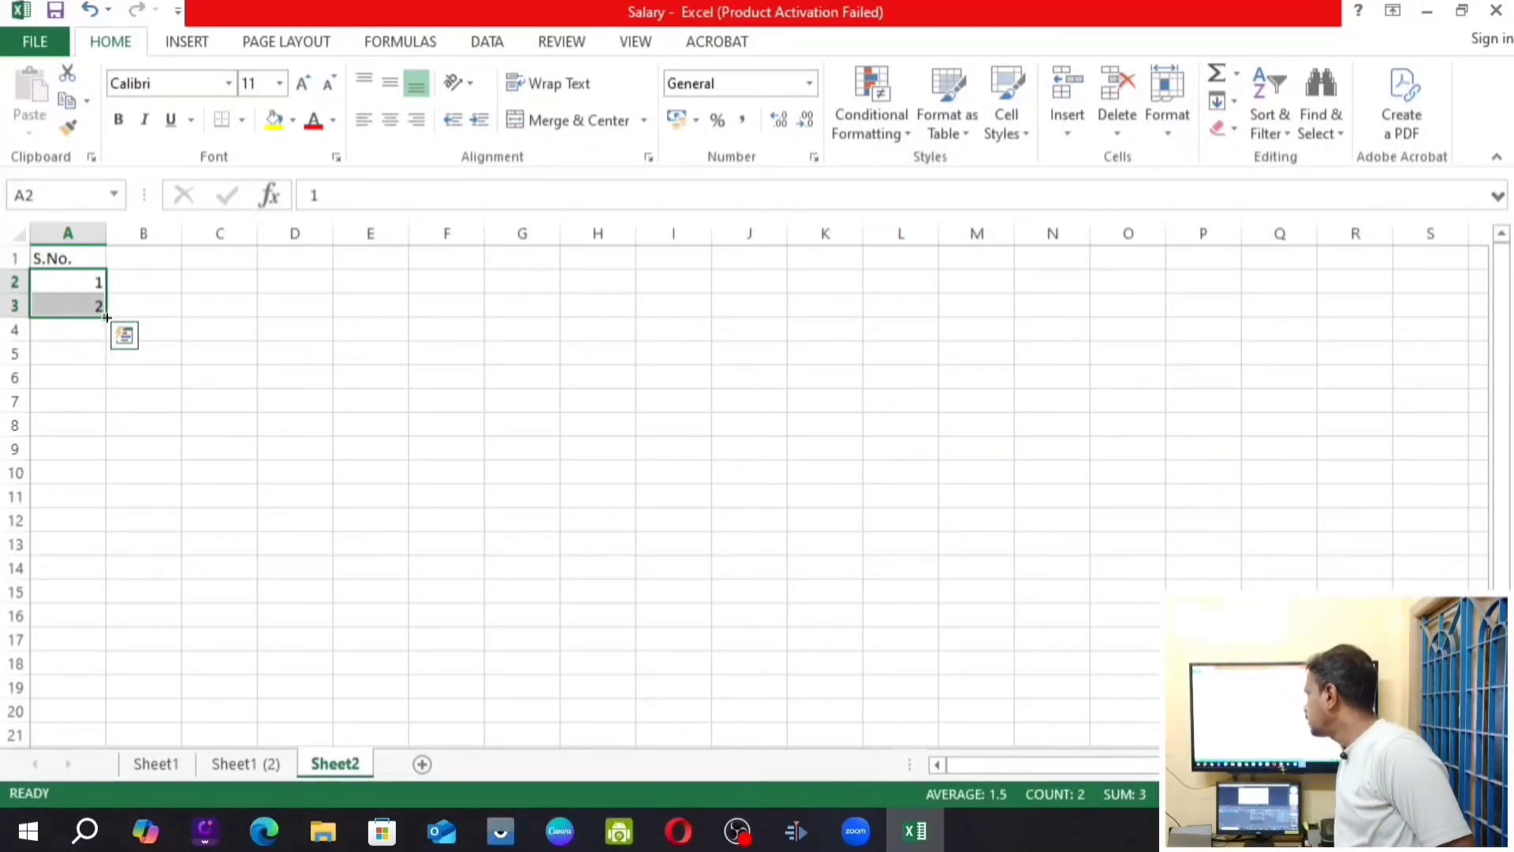
mouse_move(106, 316)
mouse_down()
mouse_move(92, 781)
mouse_move(107, 317)
mouse_up()
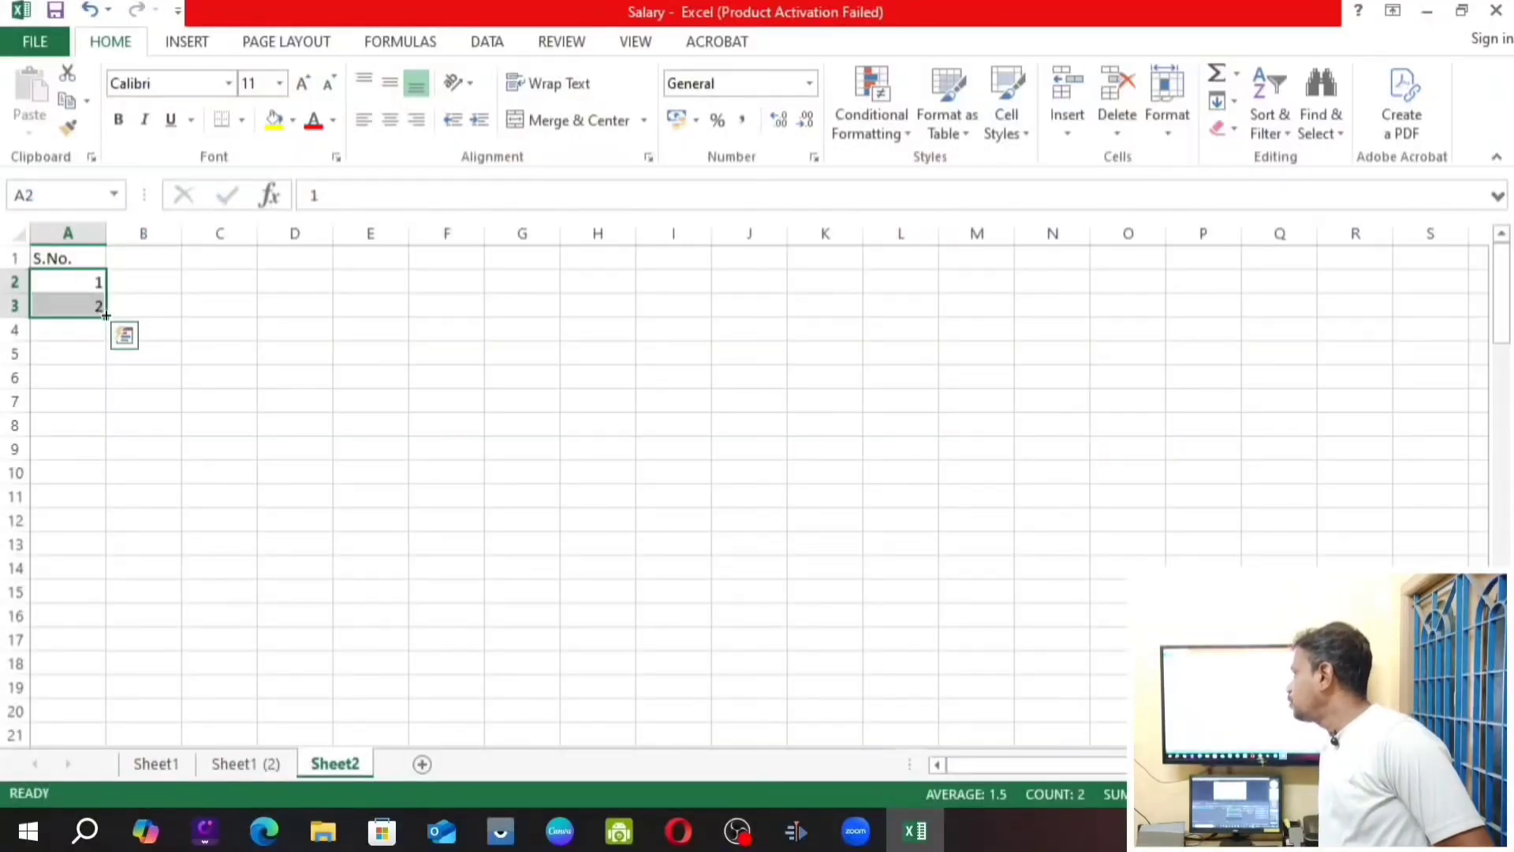
drag(106, 315, 119, 721)
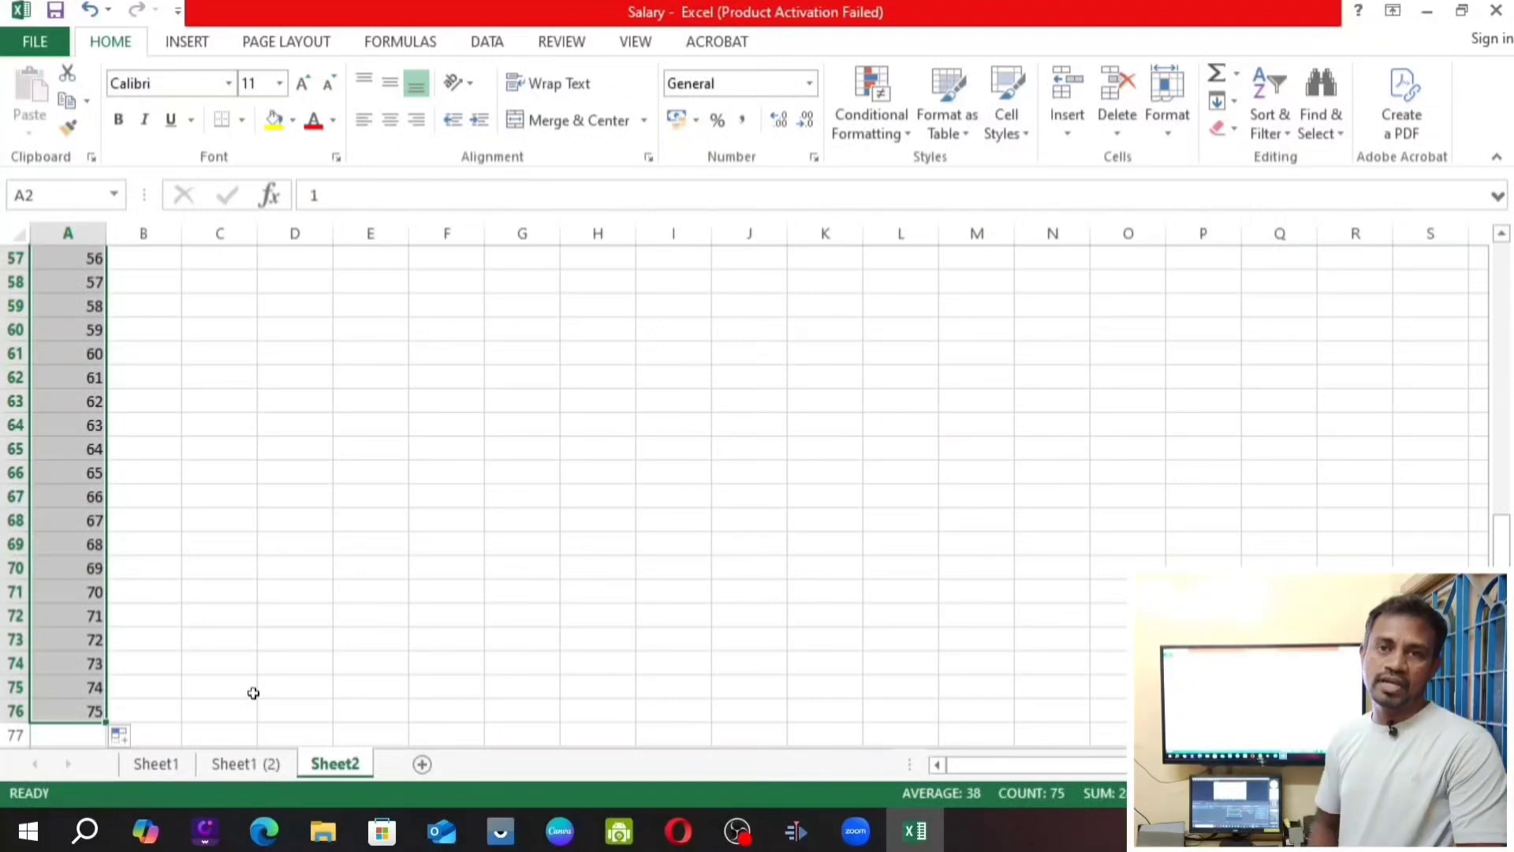
mouse_move(106, 722)
mouse_down()
mouse_move(113, 751)
mouse_move(111, 714)
mouse_up()
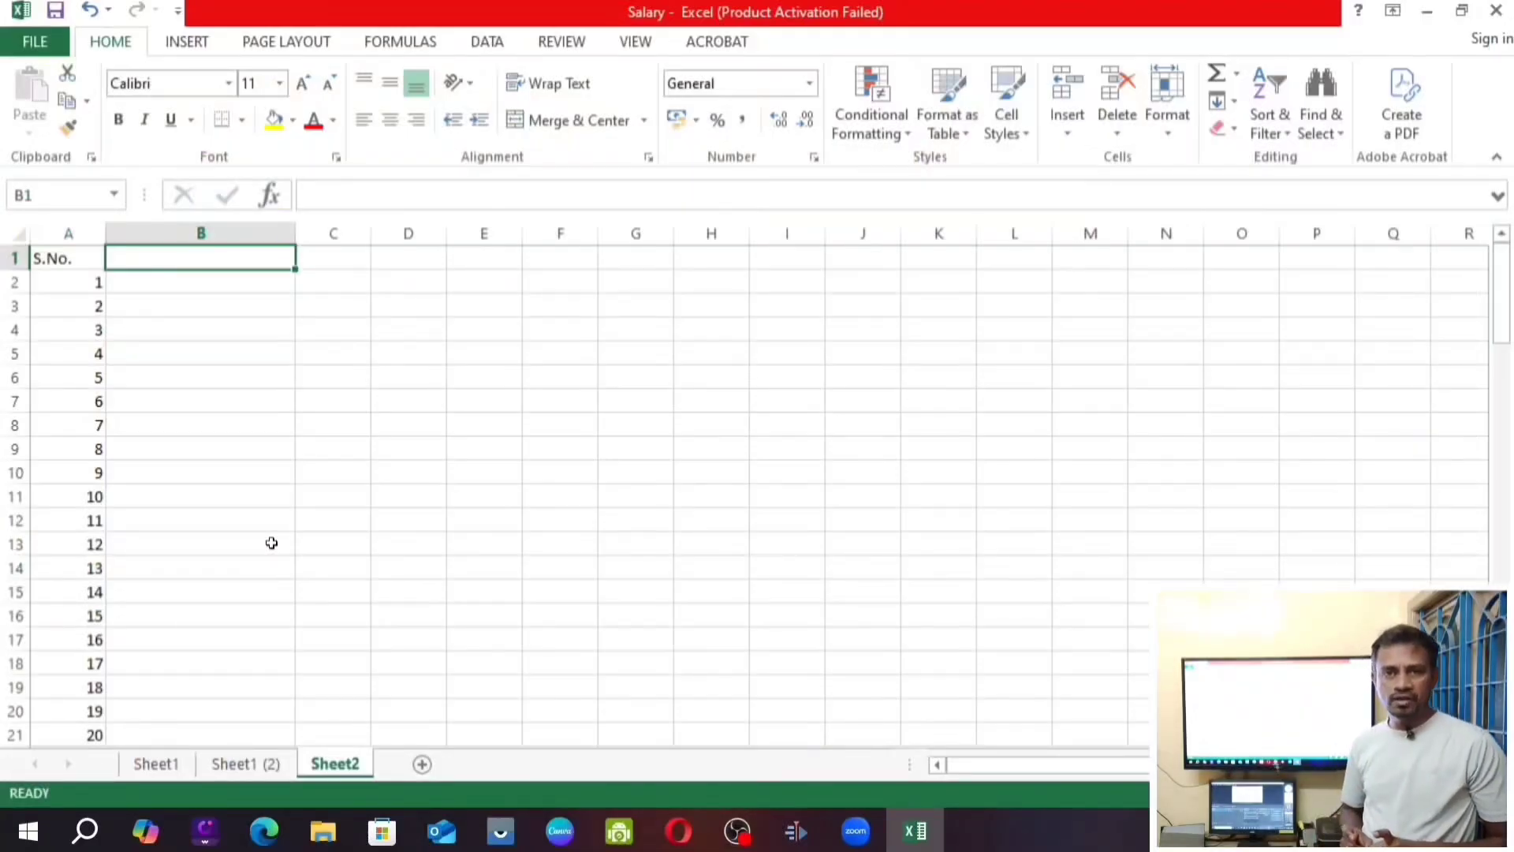
Enter the header Month in B1 and January in B2, and fill the months down to December in B13
text(Month)
key(Return)
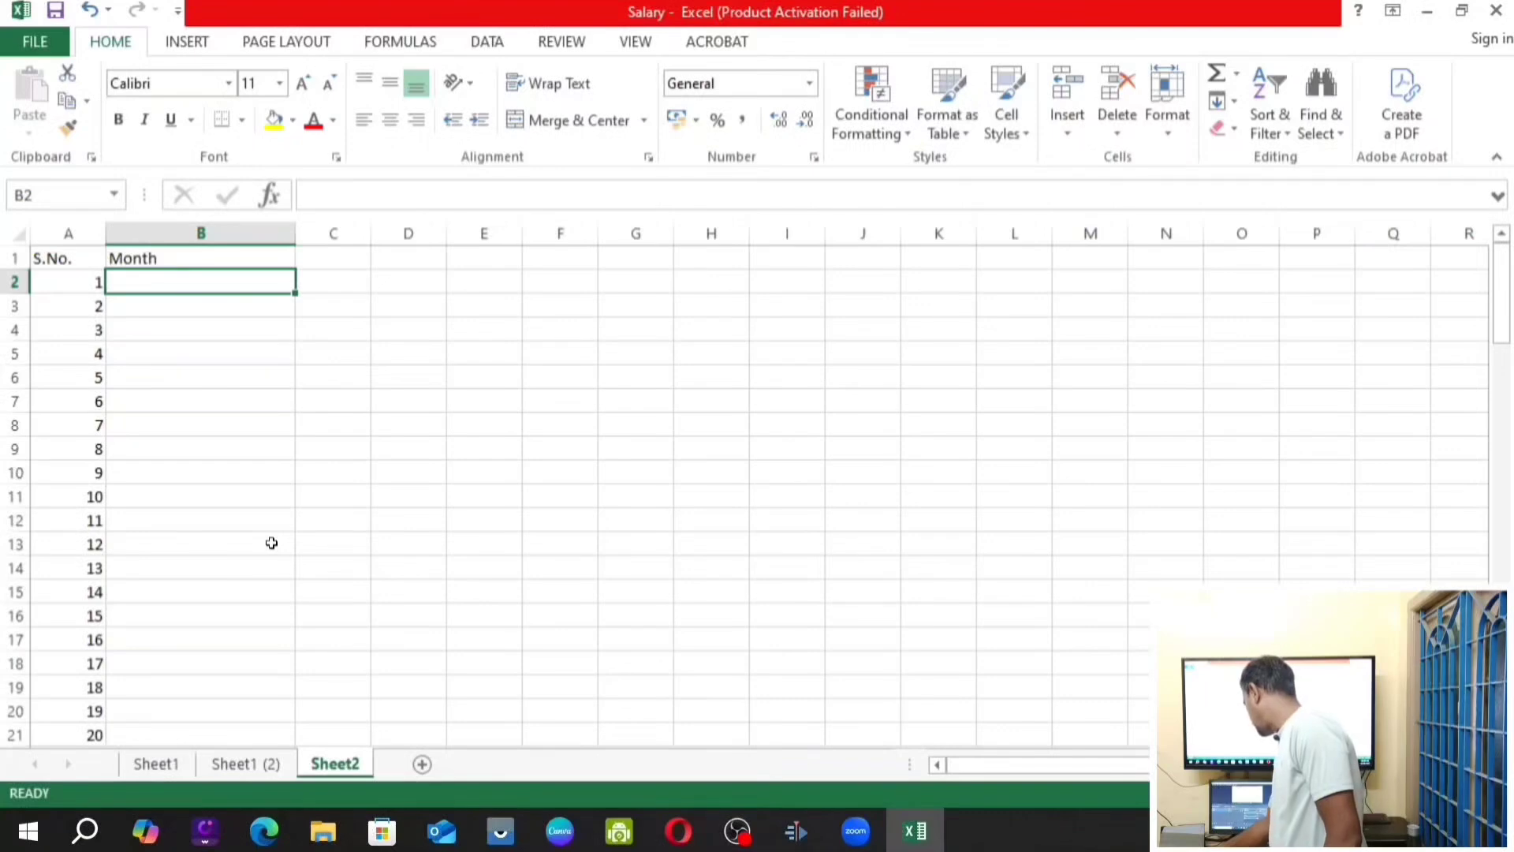
text(January)
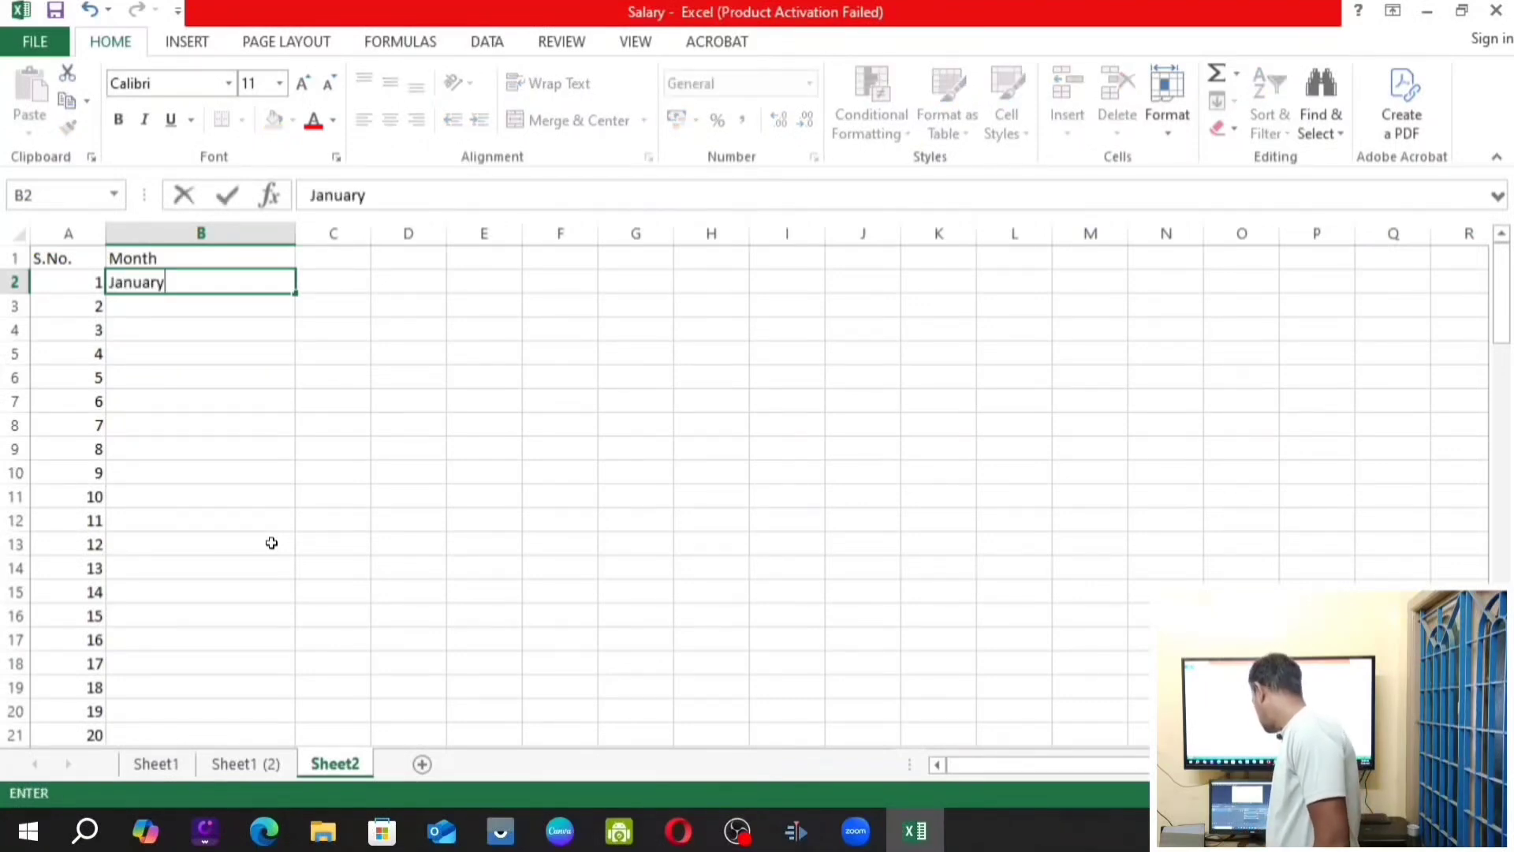
key(Return)
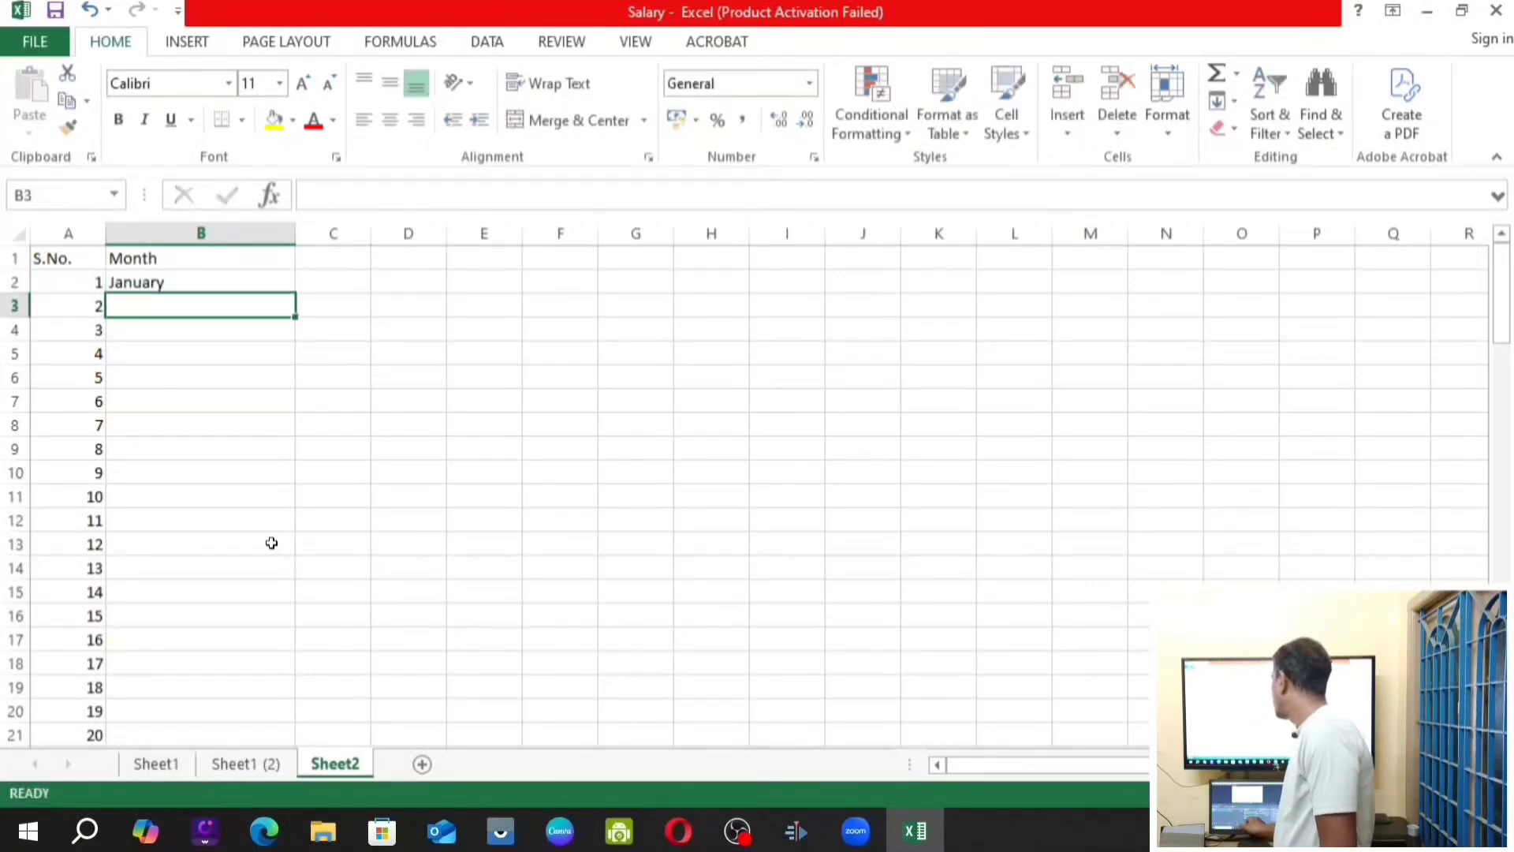
click(190, 282)
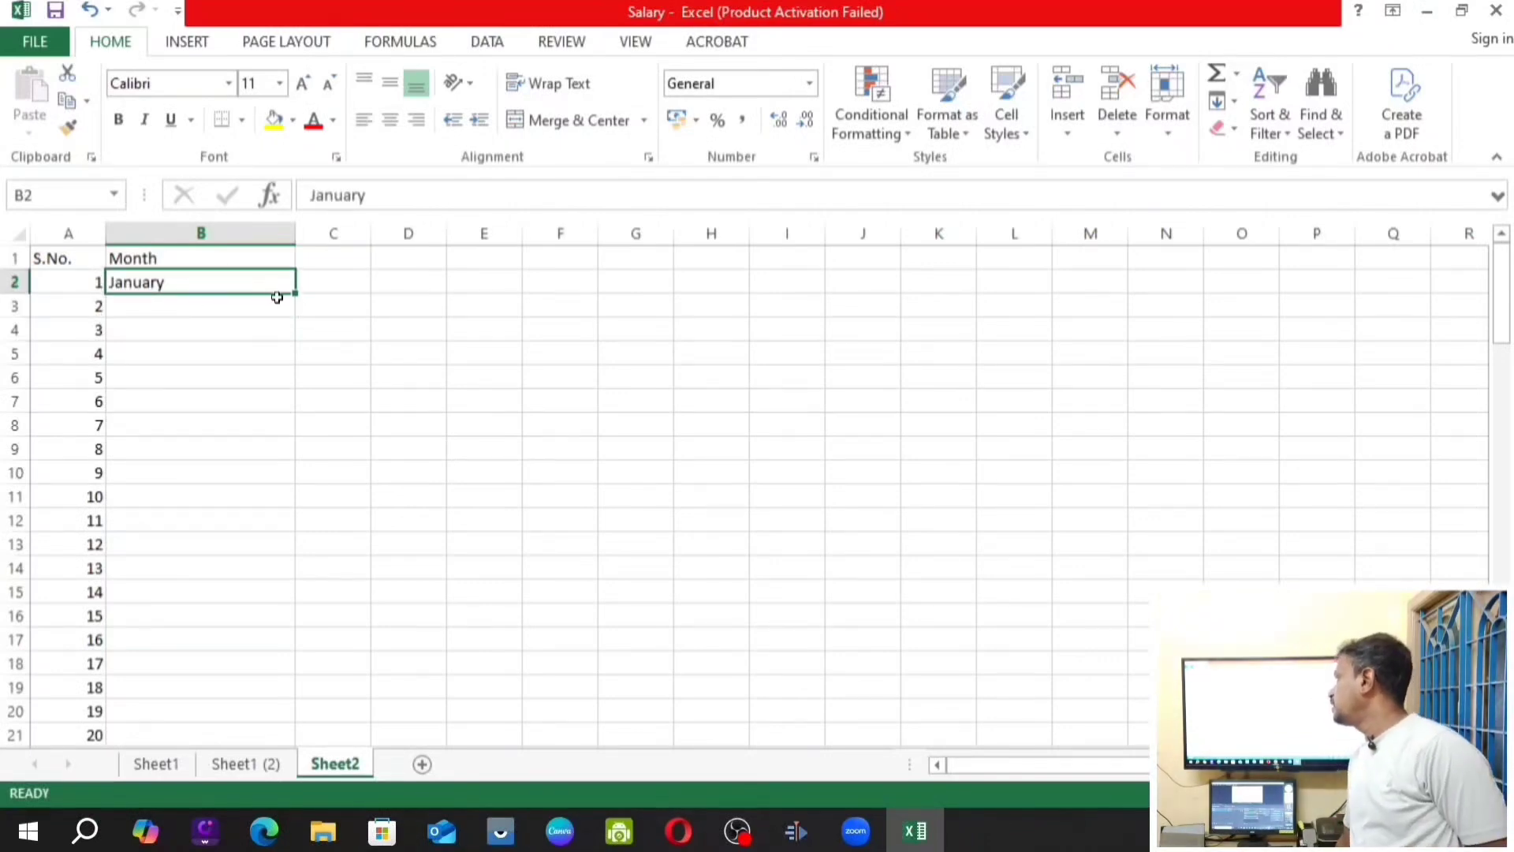
drag(295, 293, 288, 552)
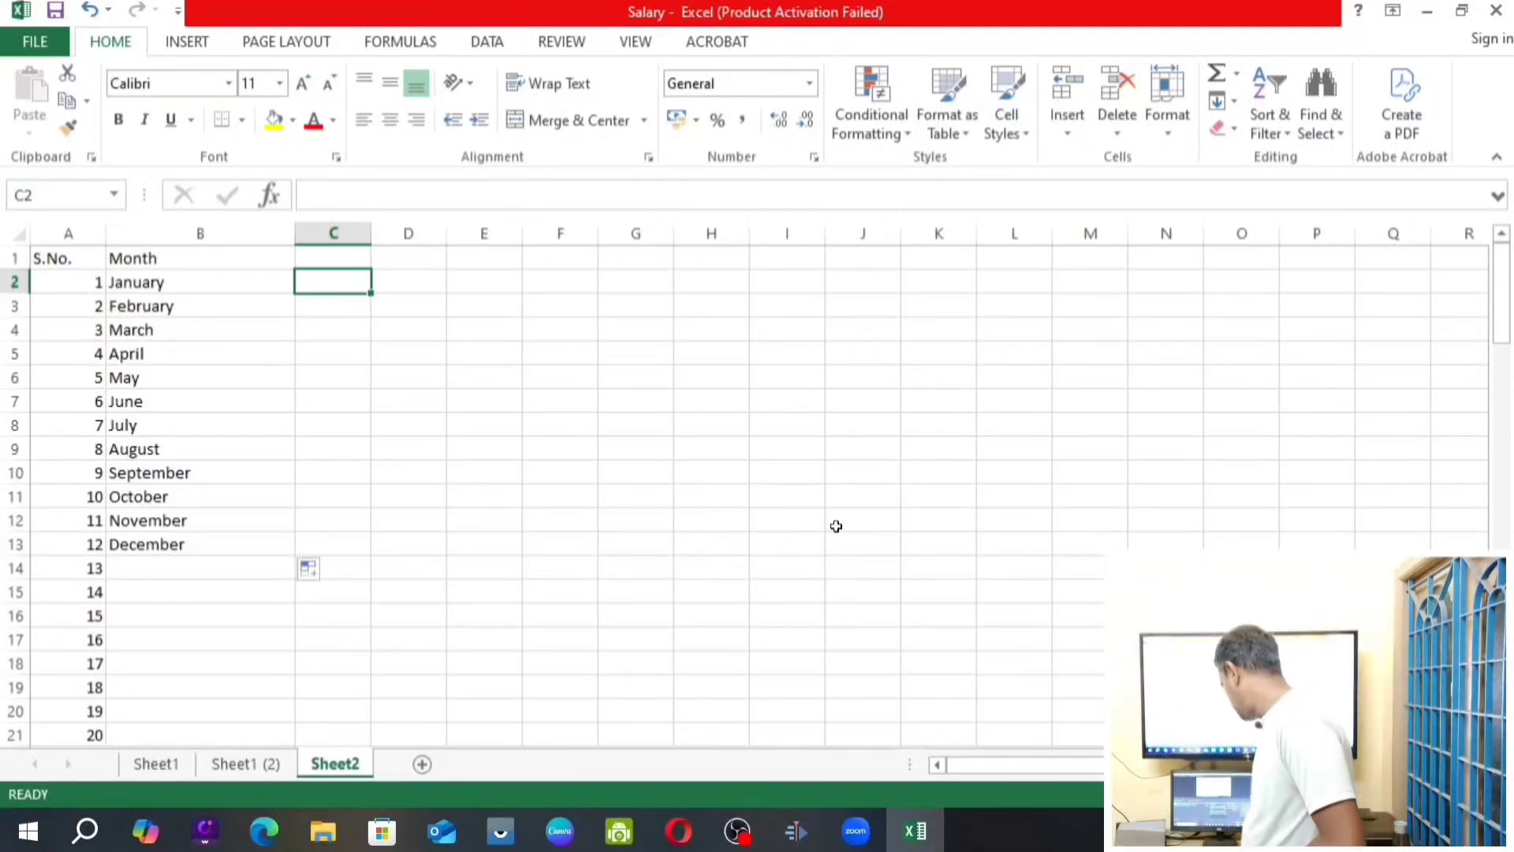
Enter Monday in C2 and fill the weekdays down to Sunday in C8
key(F2)
text(Mo)
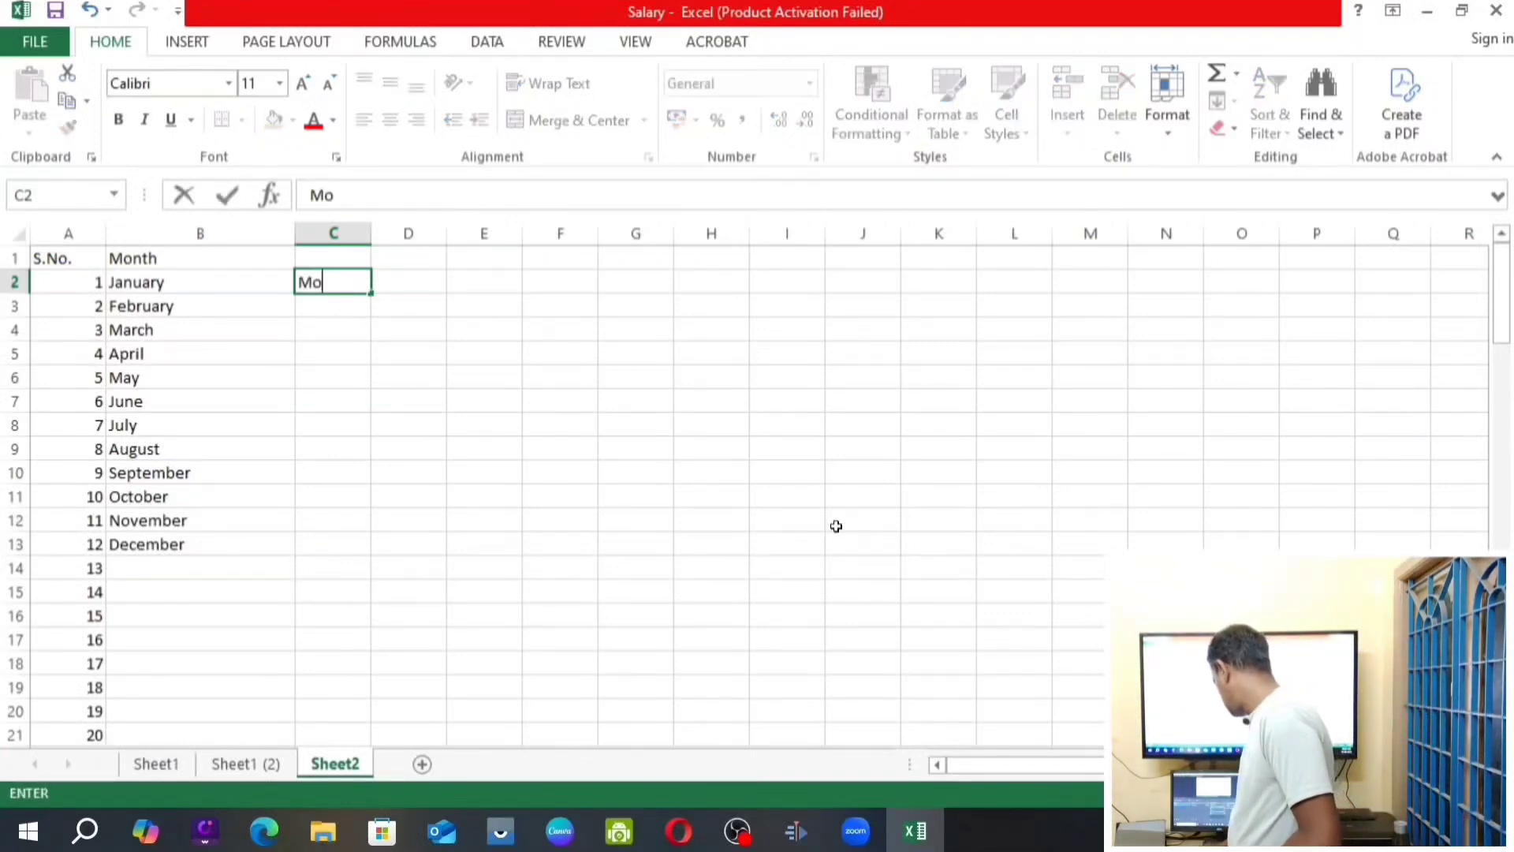
text(nday)
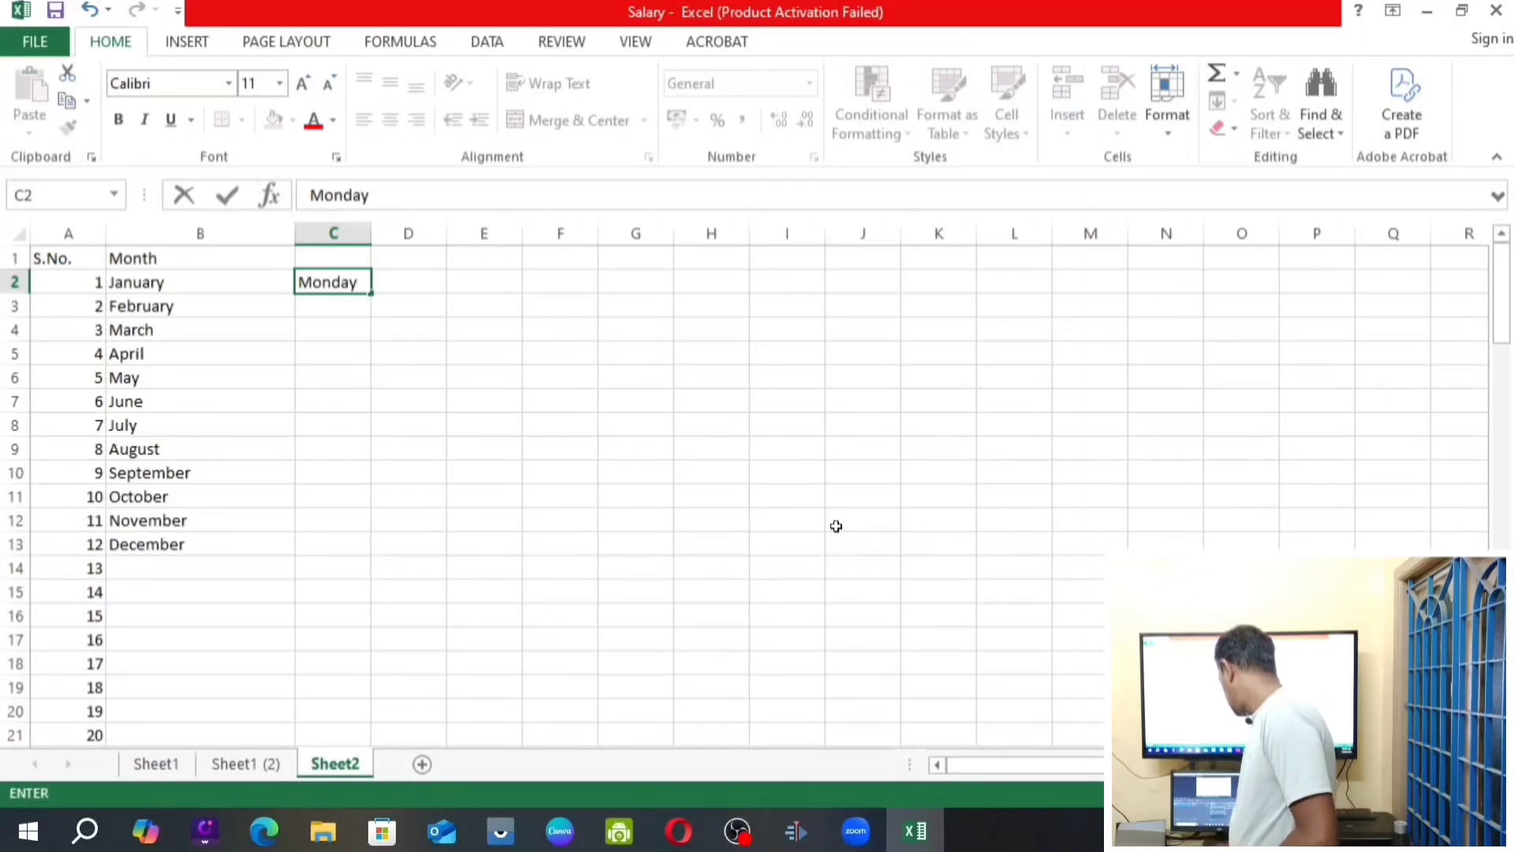
key(Return)
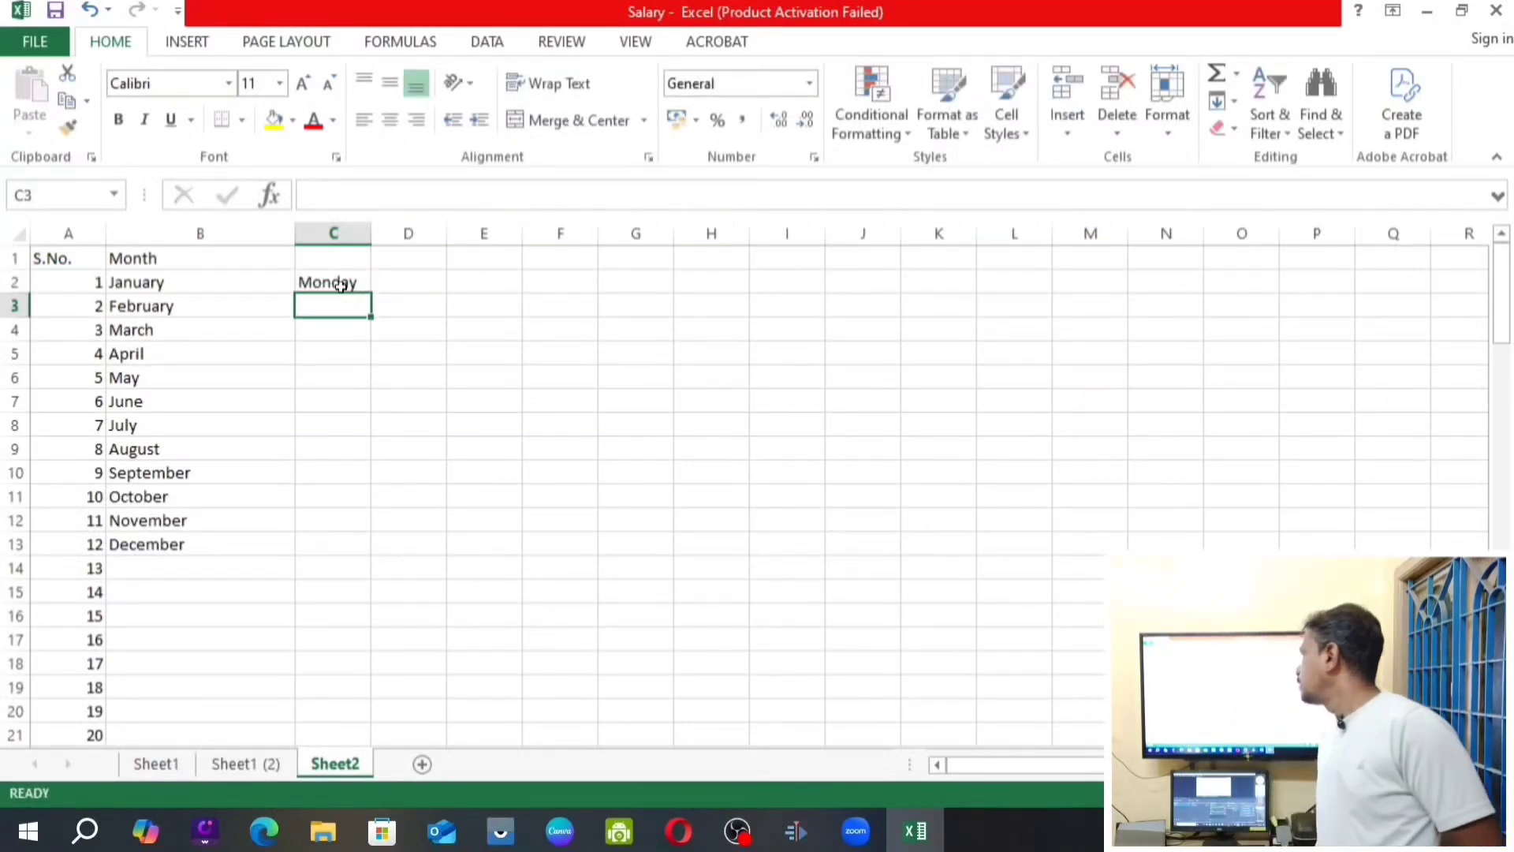
click(335, 281)
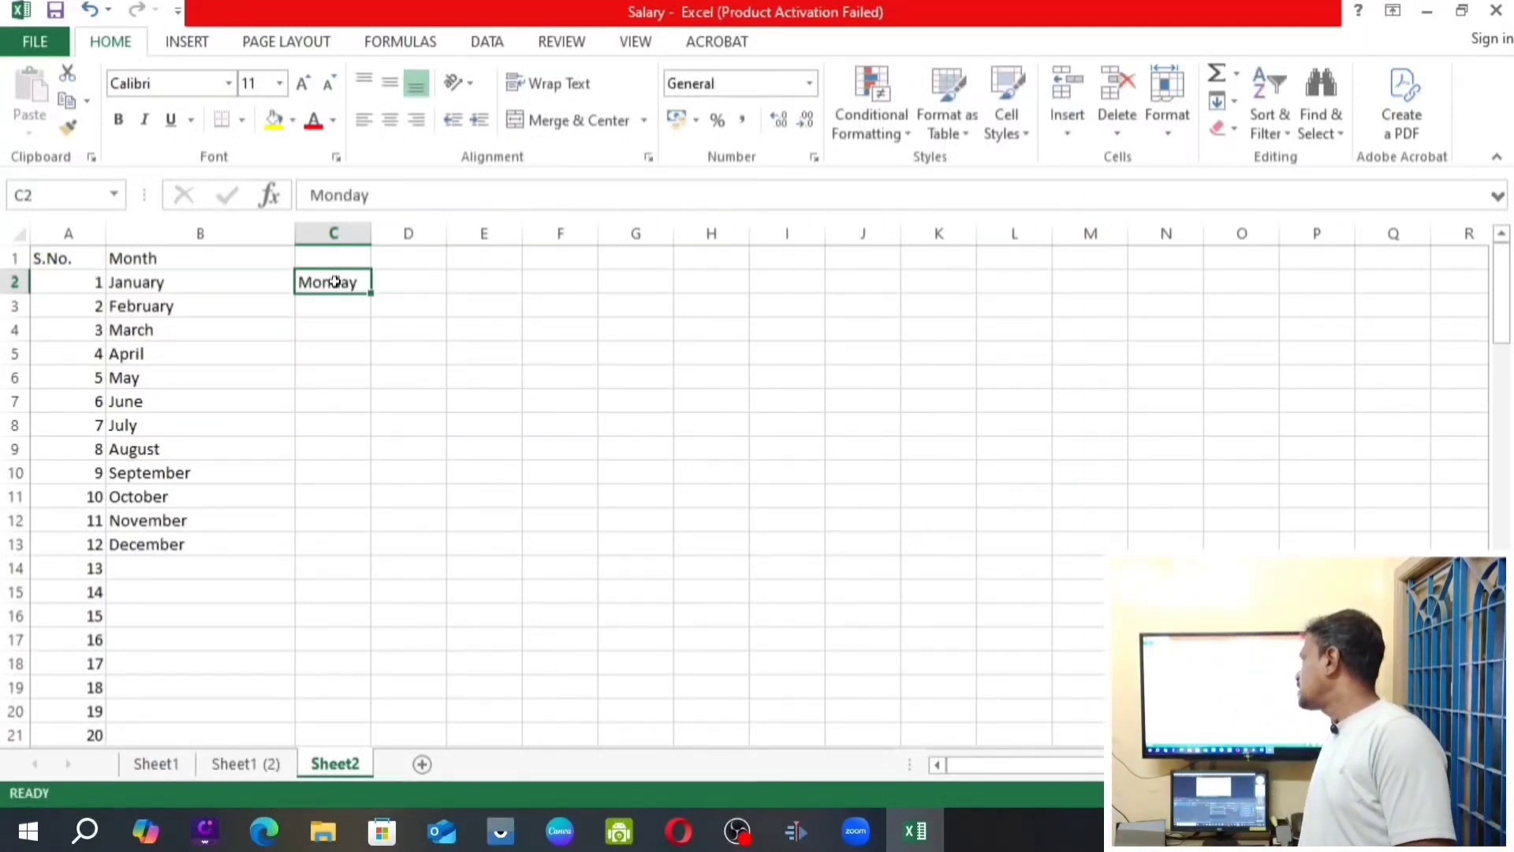
drag(370, 292, 376, 417)
click(475, 401)
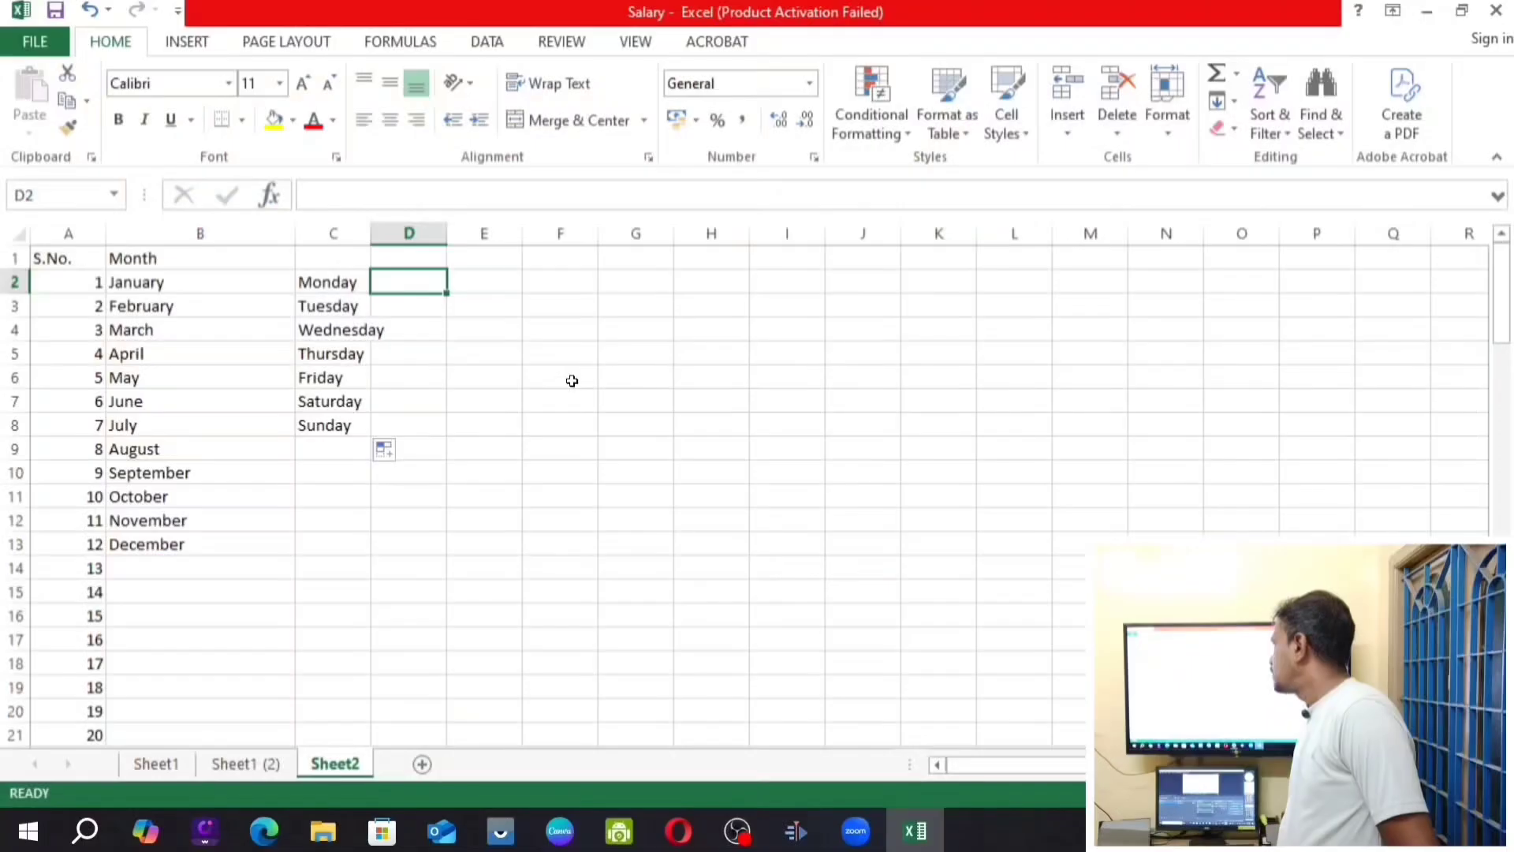
Enter 2, 4 and 6 in D2:D4 and fill the even-number series down to 32 in D17
text(2)
key(Return)
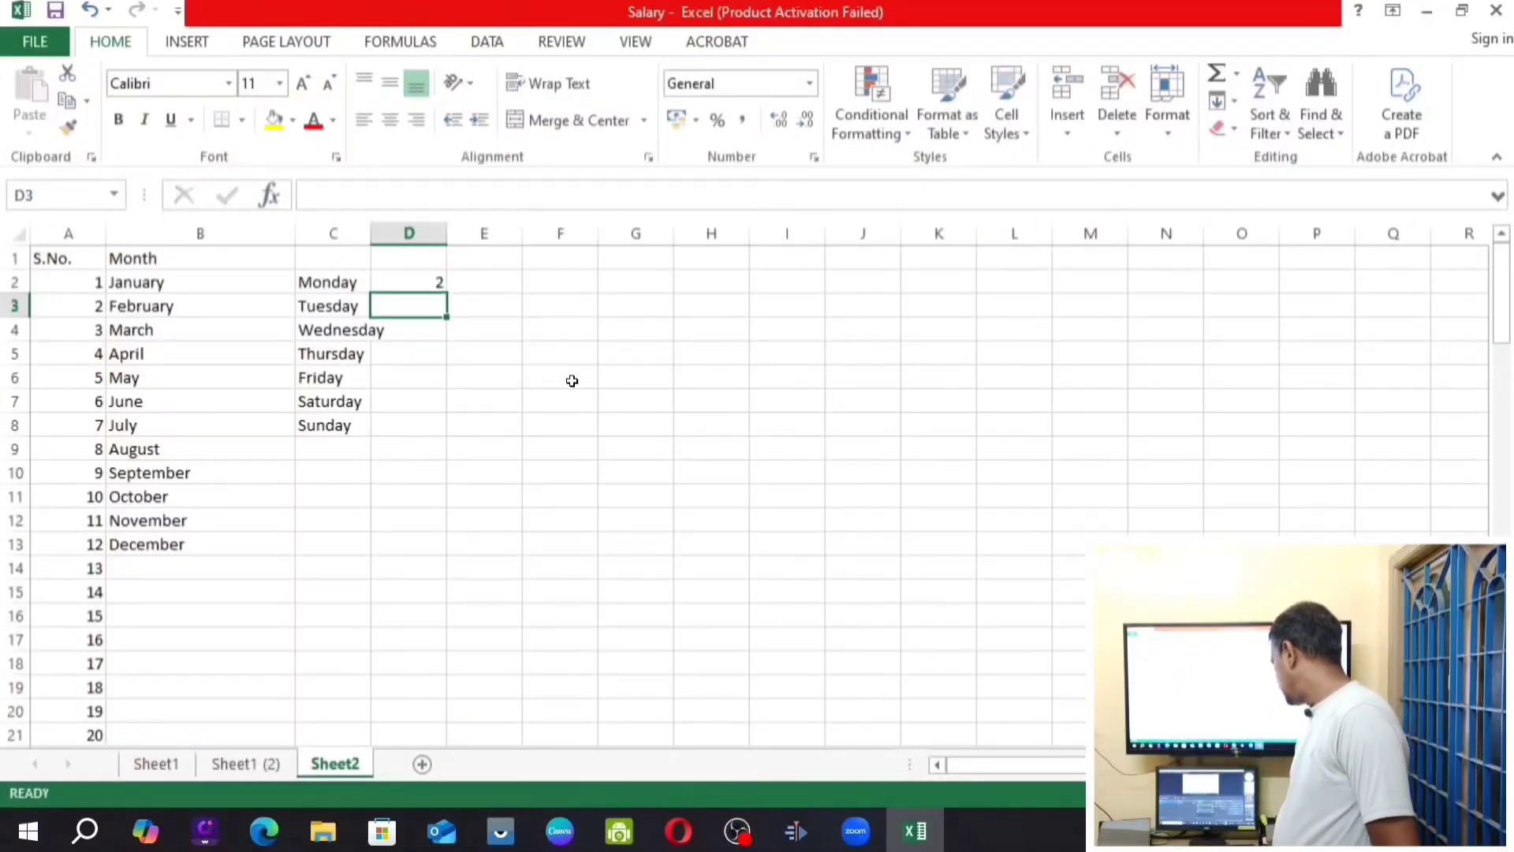
text(4)
key(Return)
text(6)
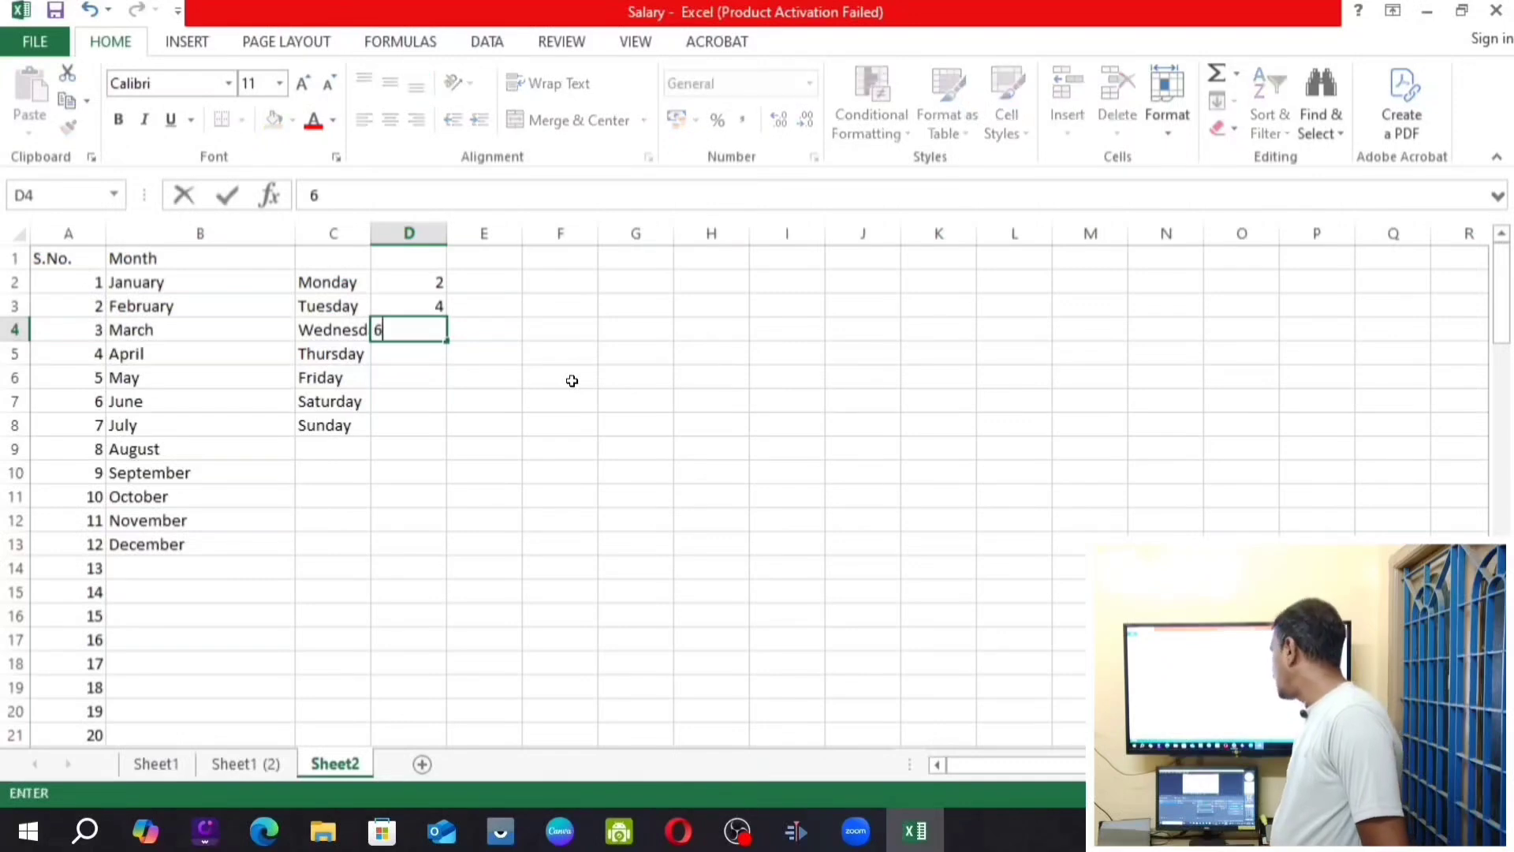
key(Return)
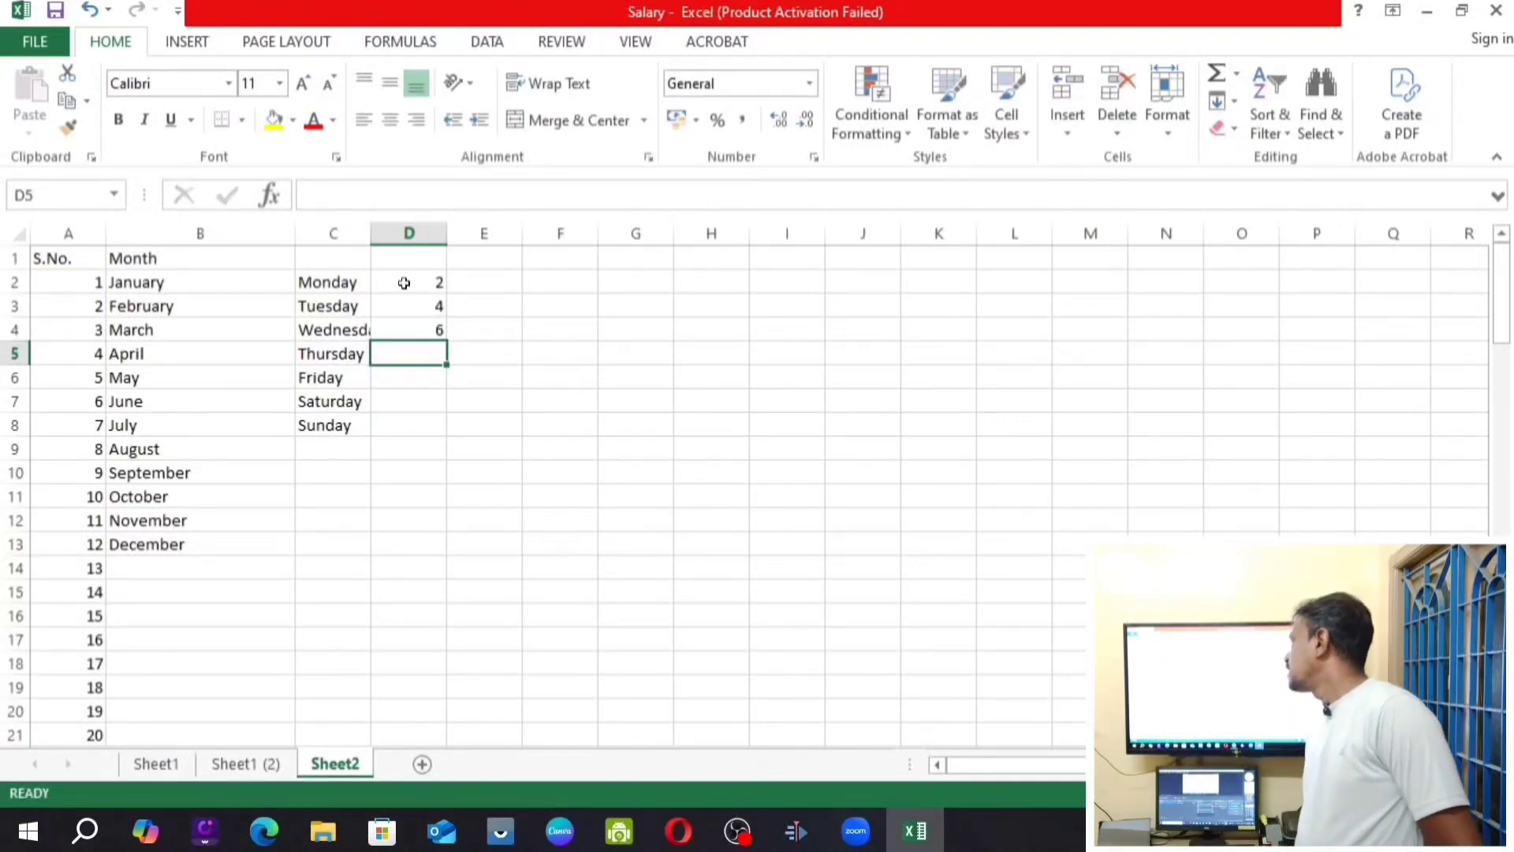
drag(404, 283, 439, 649)
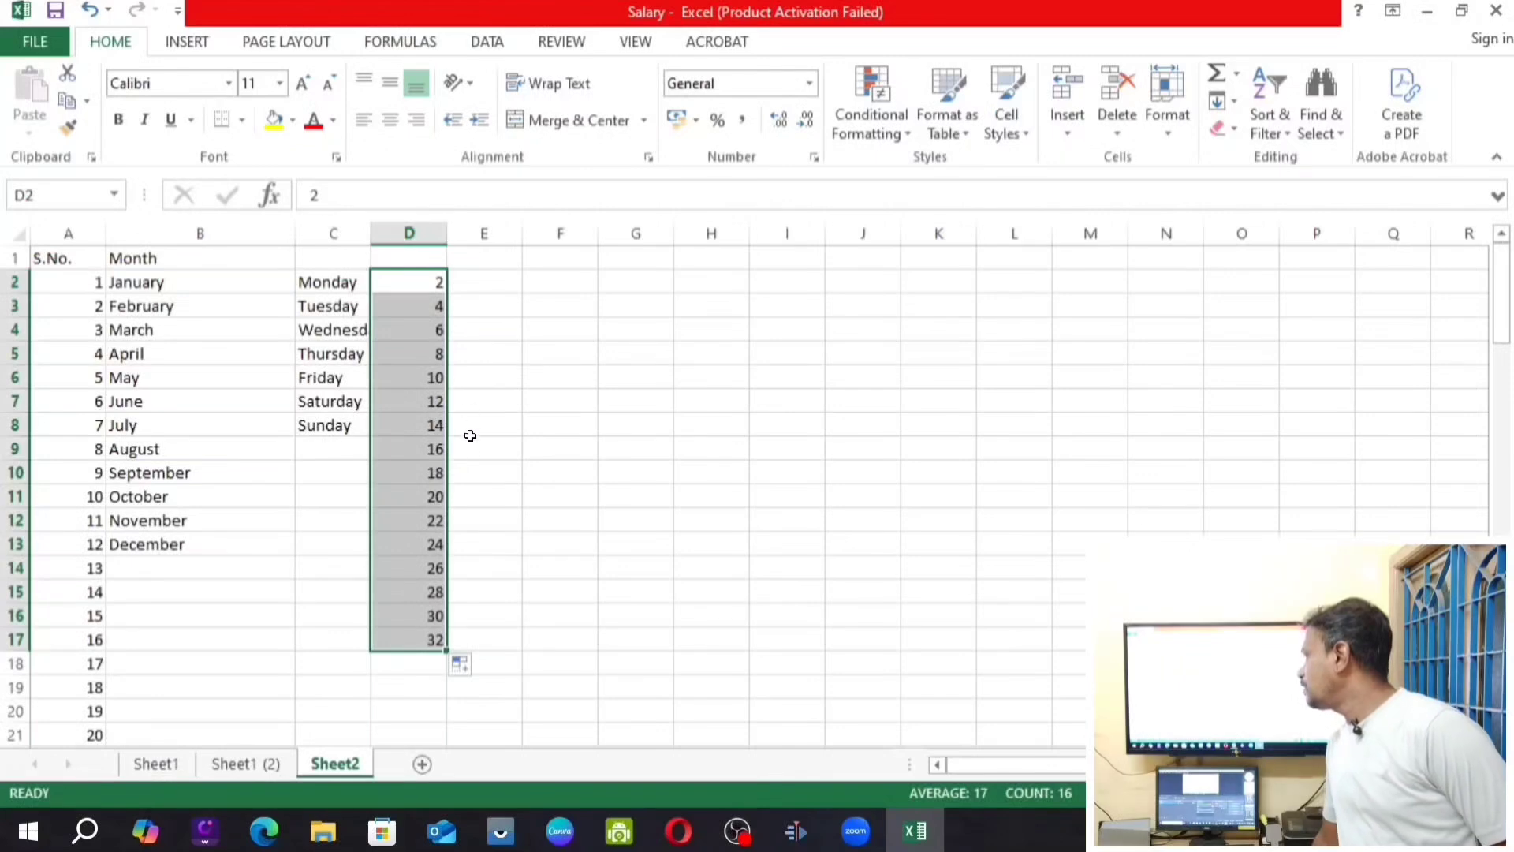
click(464, 598)
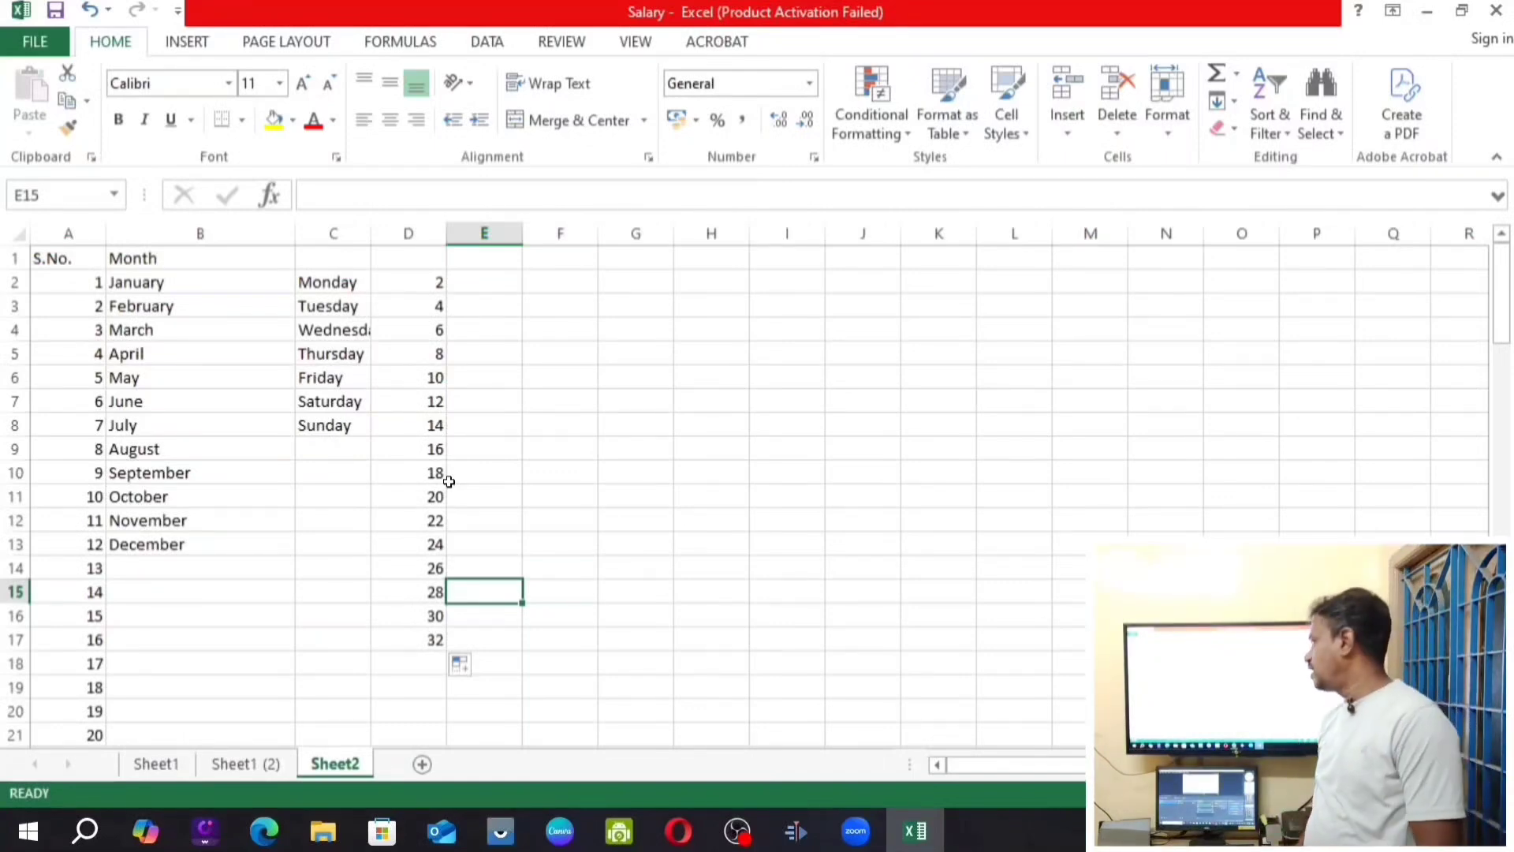
Enter 1, 3 and 5 in E2:E4 and fill the odd-number series down to 35 in E19
click(515, 279)
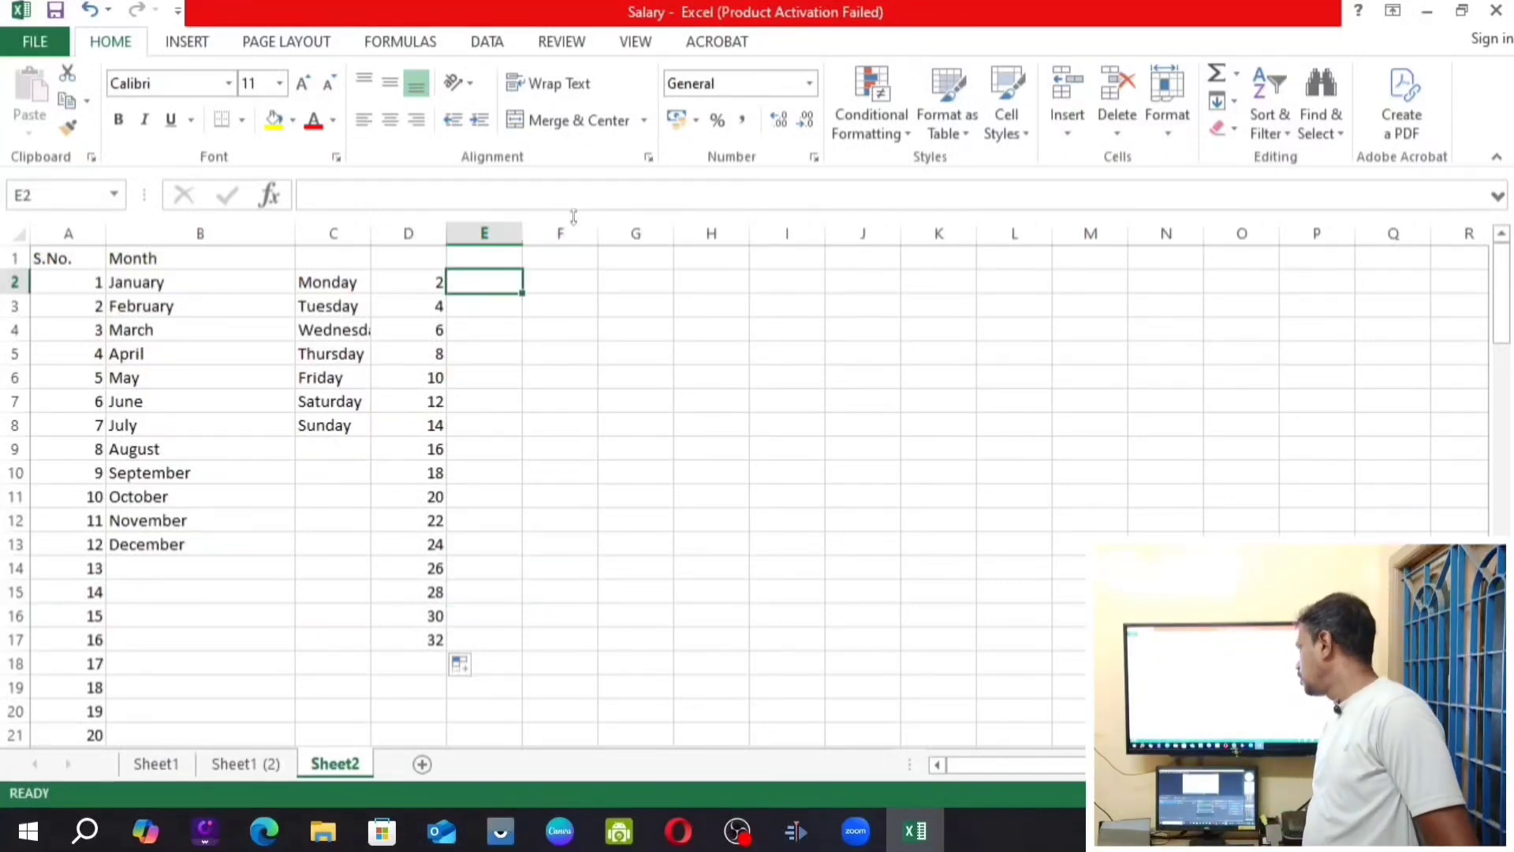
text(1)
key(Return)
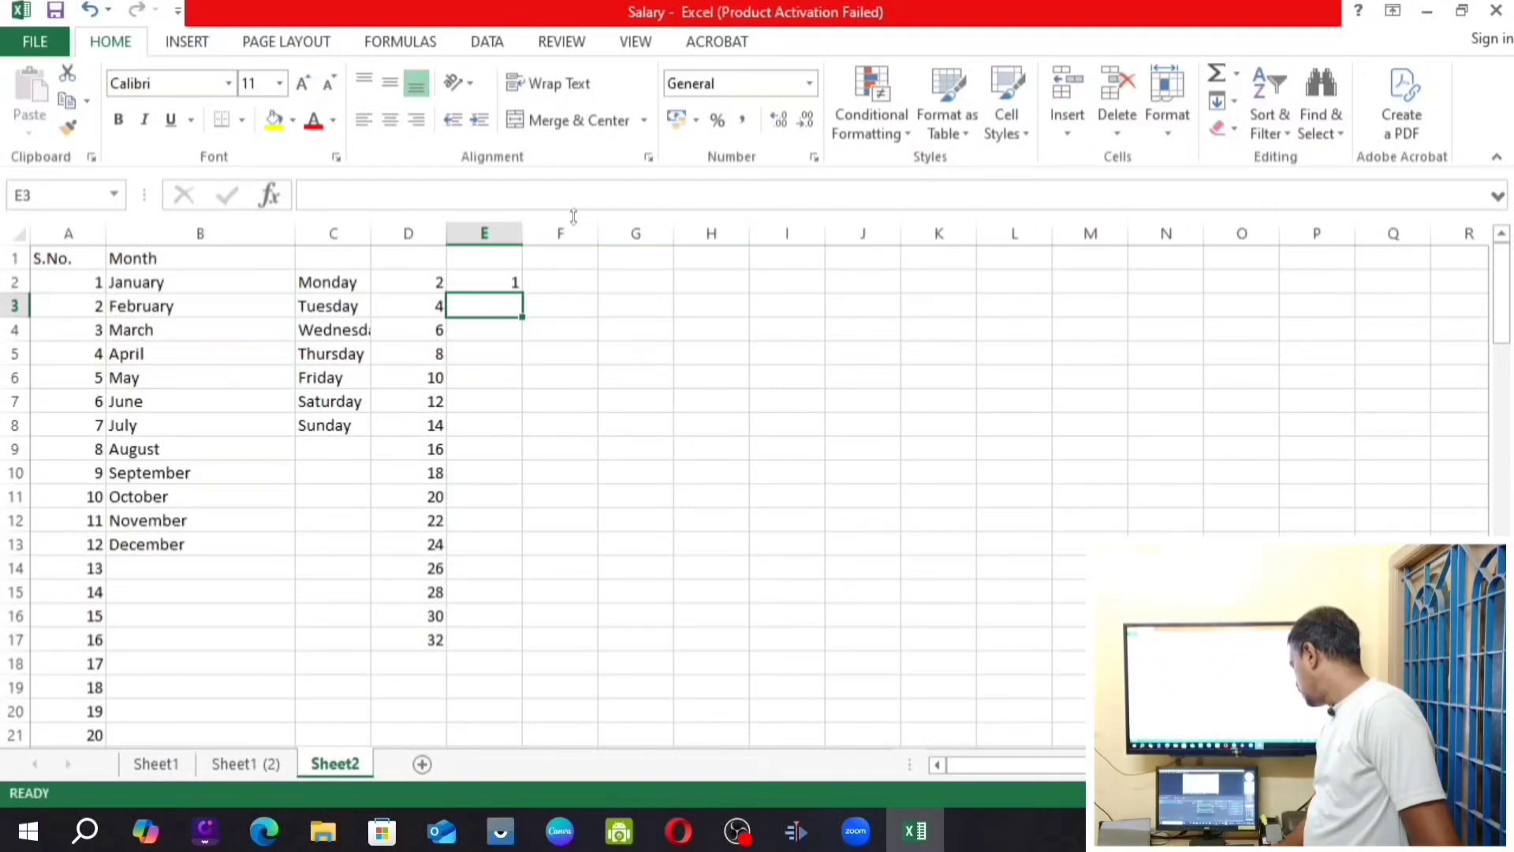
text(3)
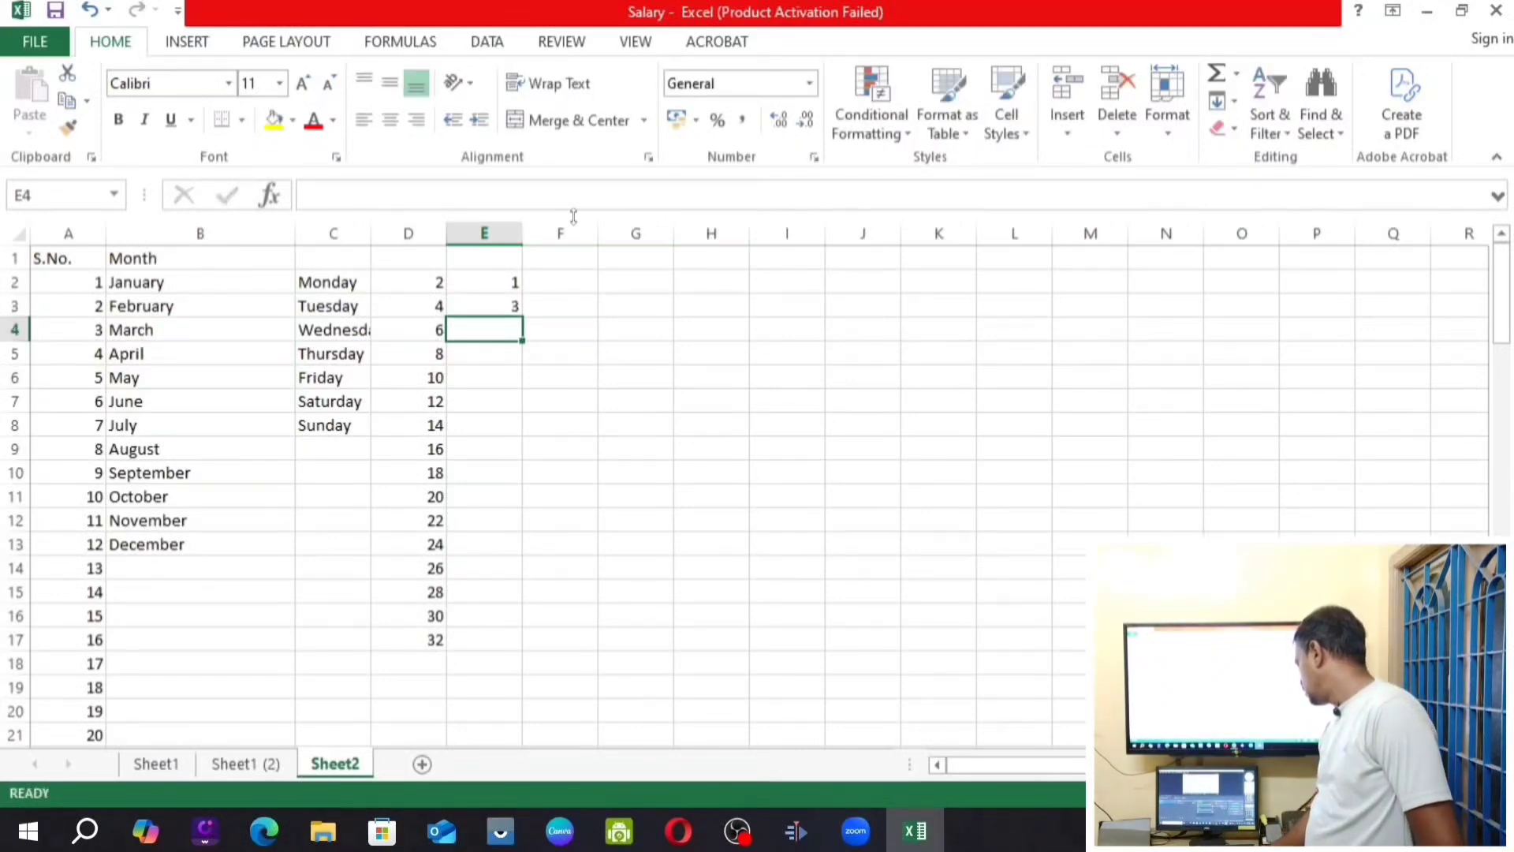
text(5)
key(Return)
key(Up)
key(Up)
key(Up)
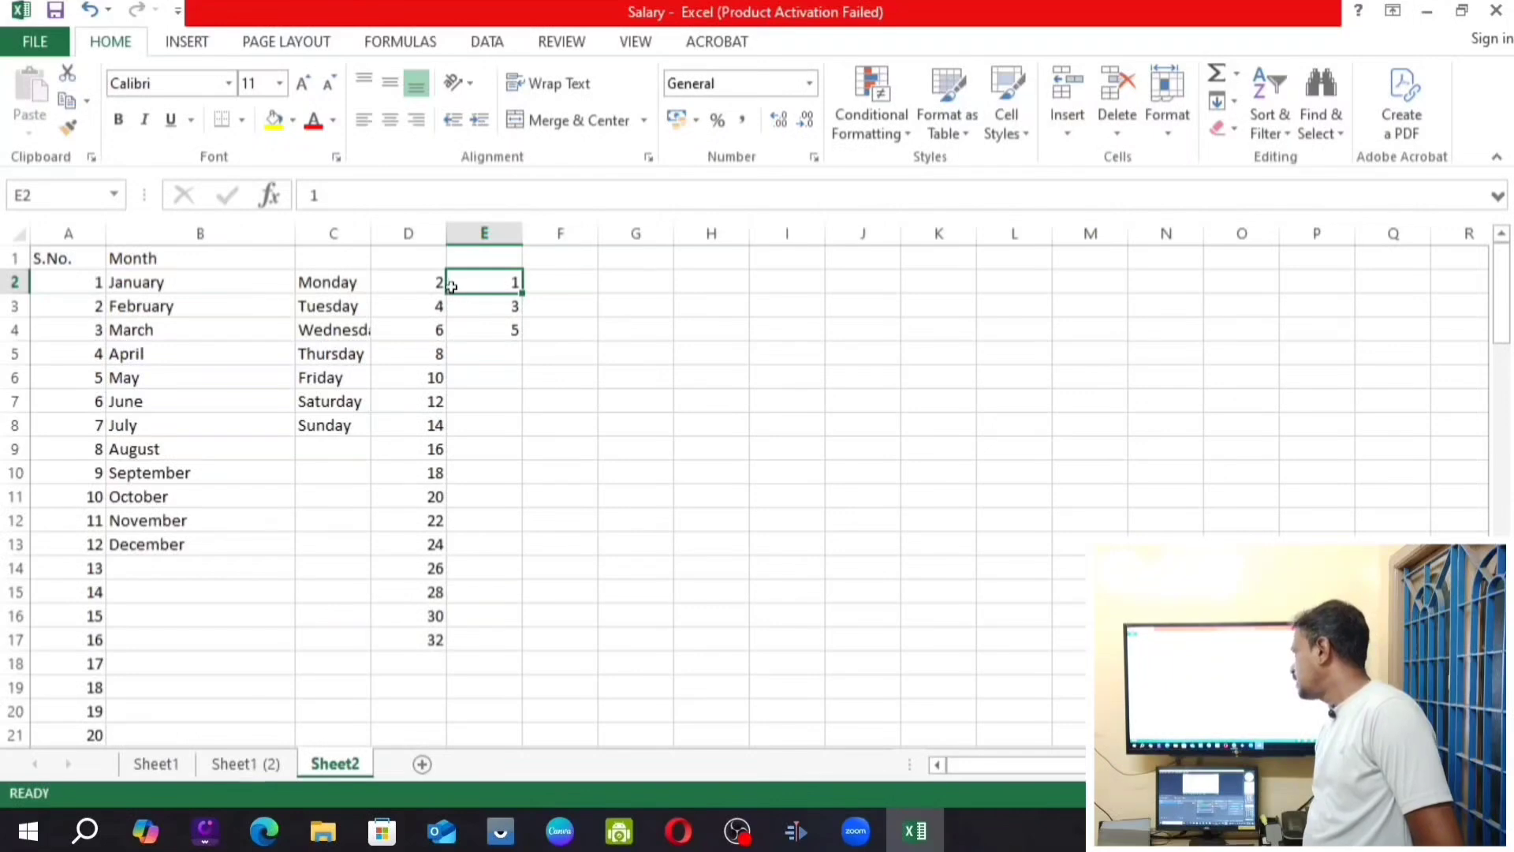
drag(450, 288, 521, 697)
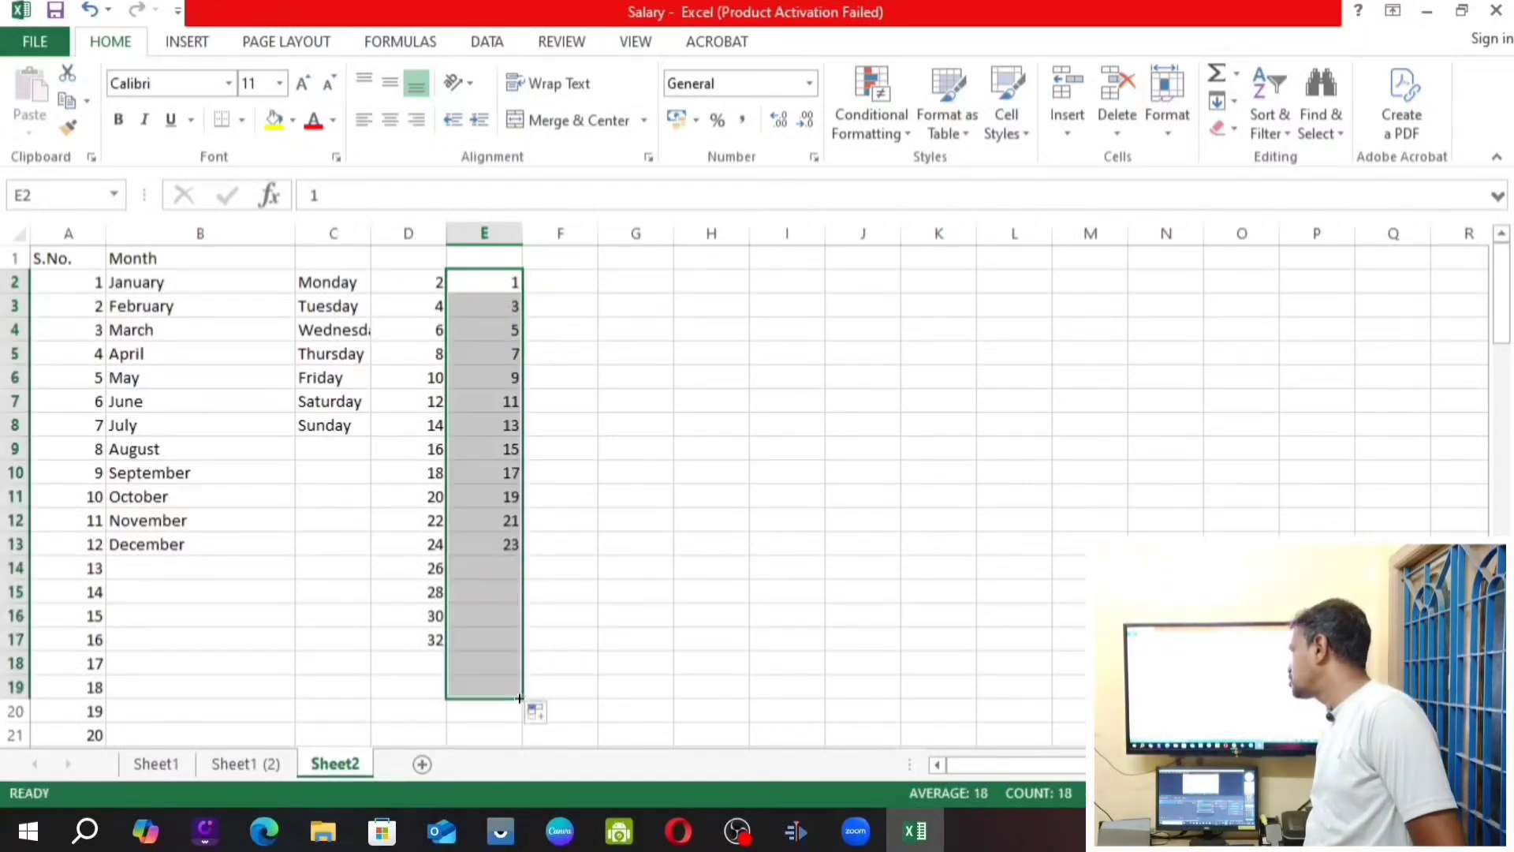
click(567, 303)
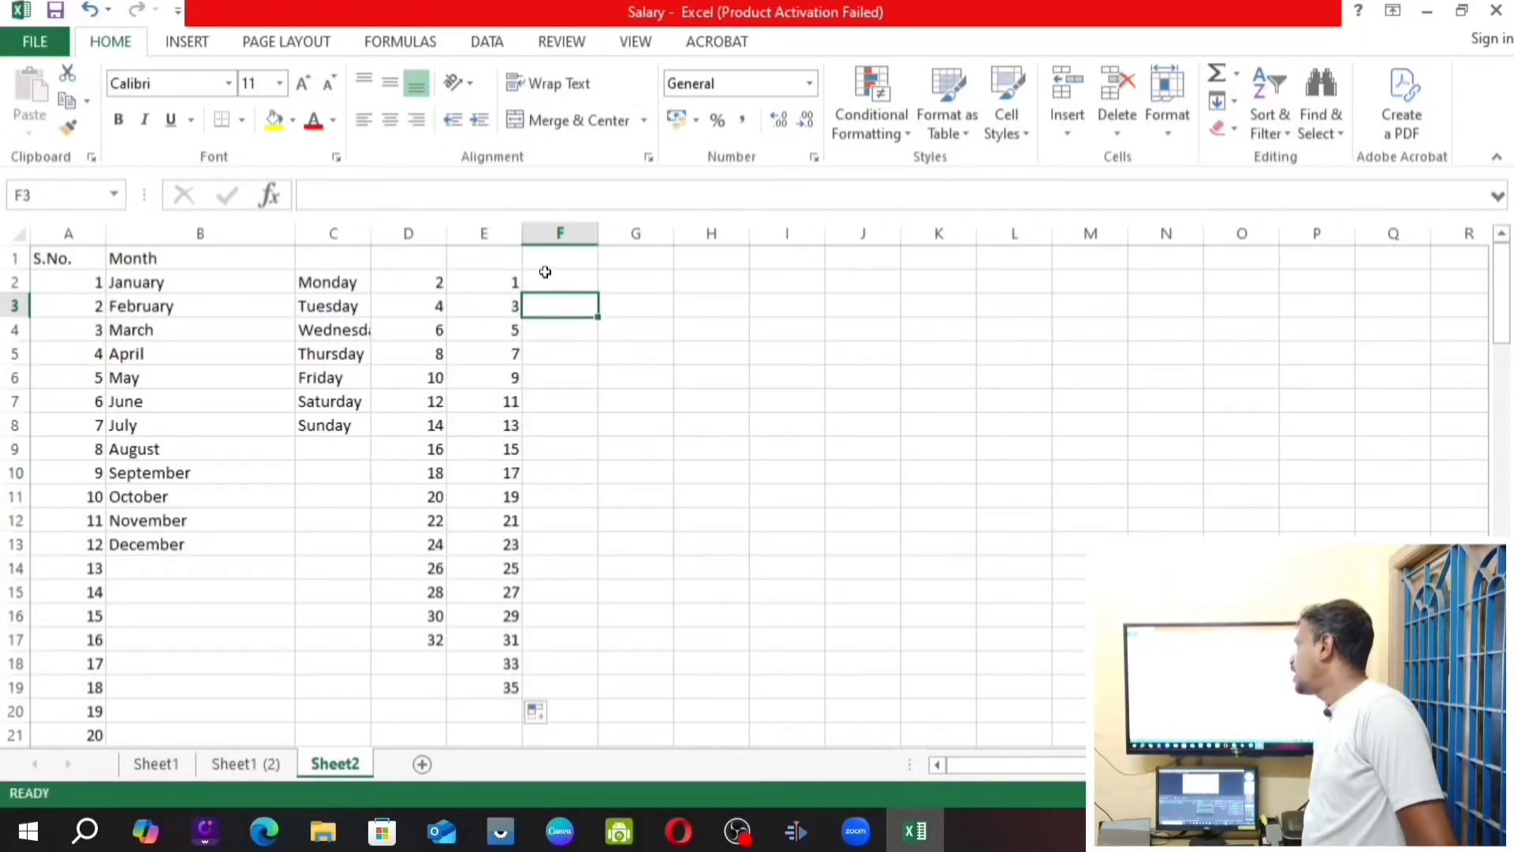
Review the first values of the odd-number series in column E, from E2 to E7
click(505, 283)
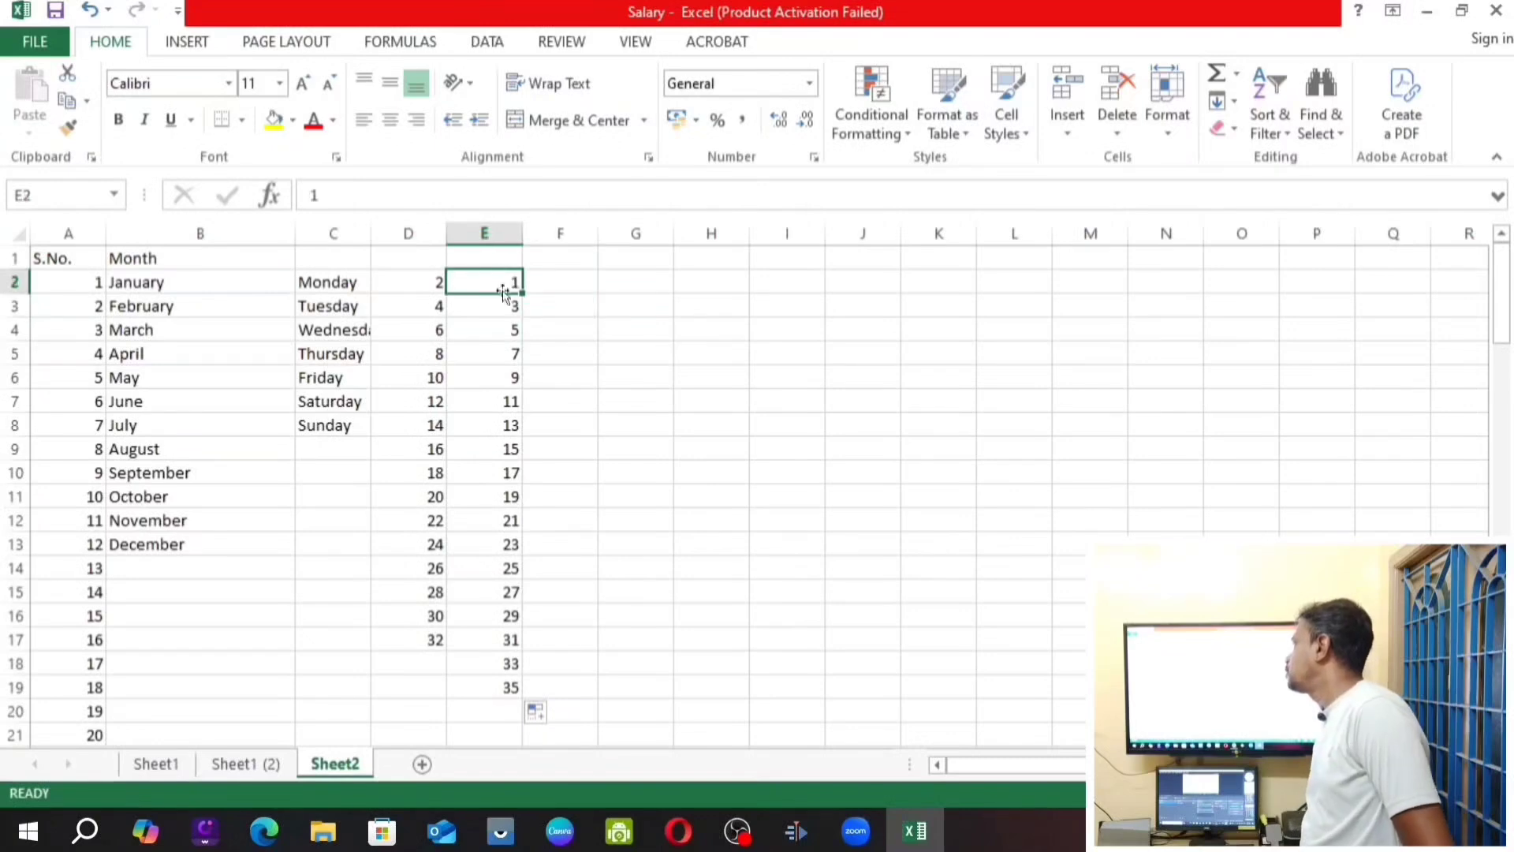
click(488, 311)
click(487, 330)
click(478, 354)
click(478, 395)
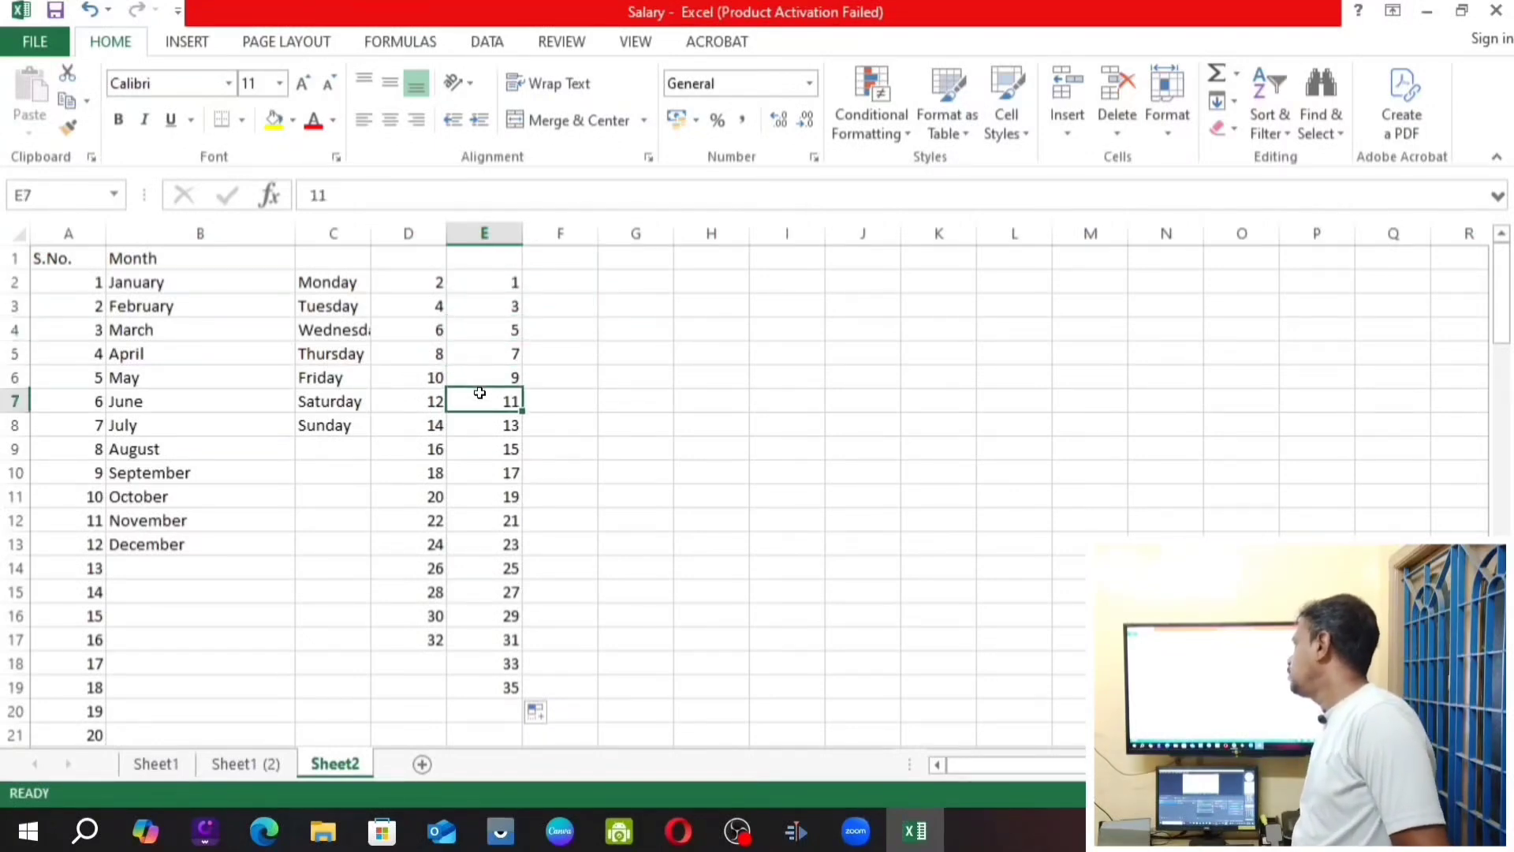
click(477, 381)
click(480, 396)
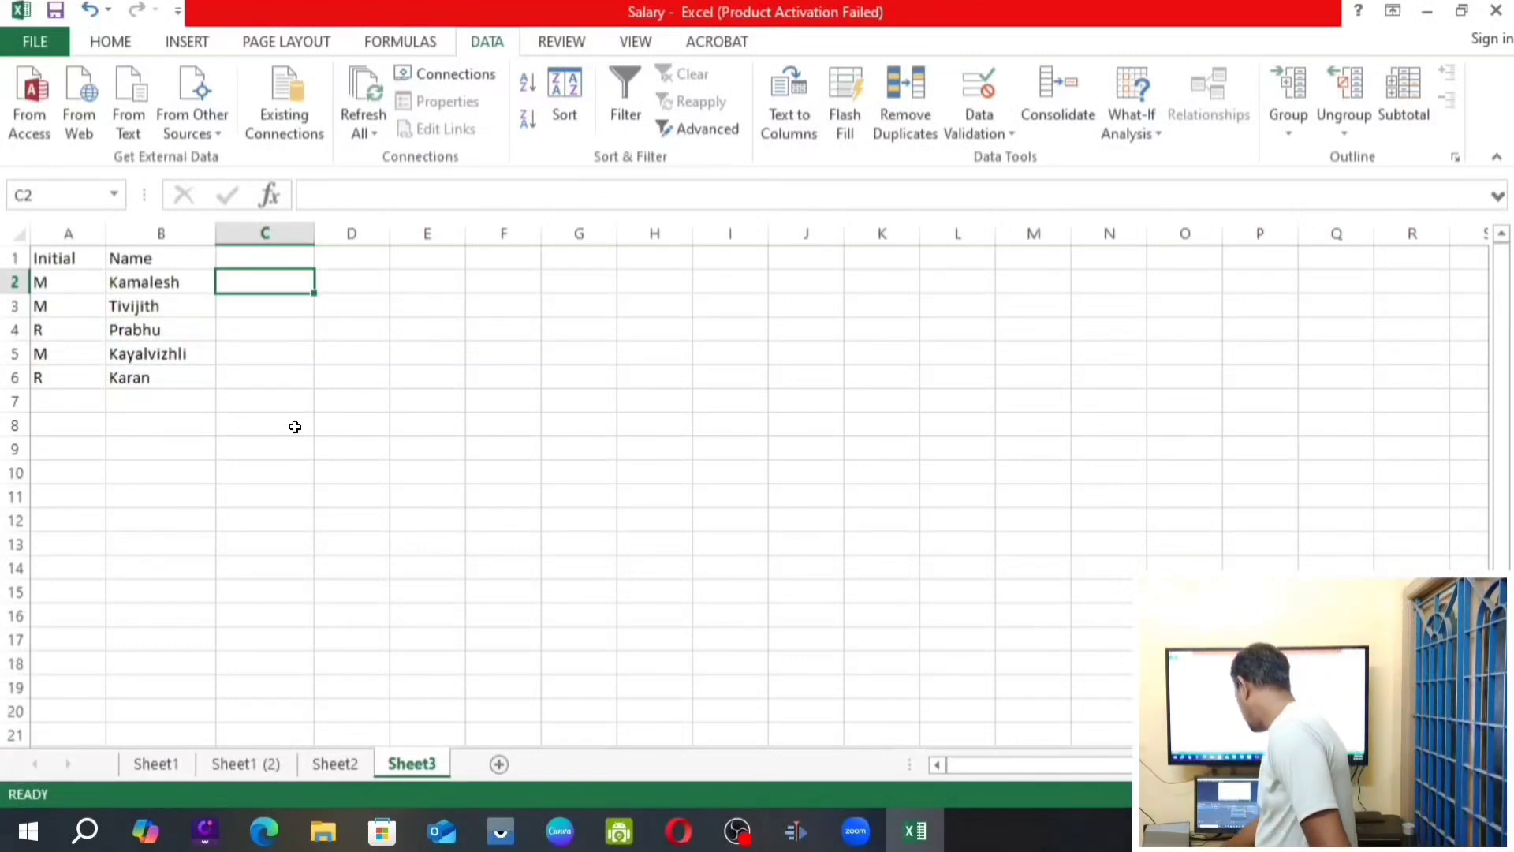
Enter the initial and name from row 2, separated by a space, as a combined name in C2
text(M)
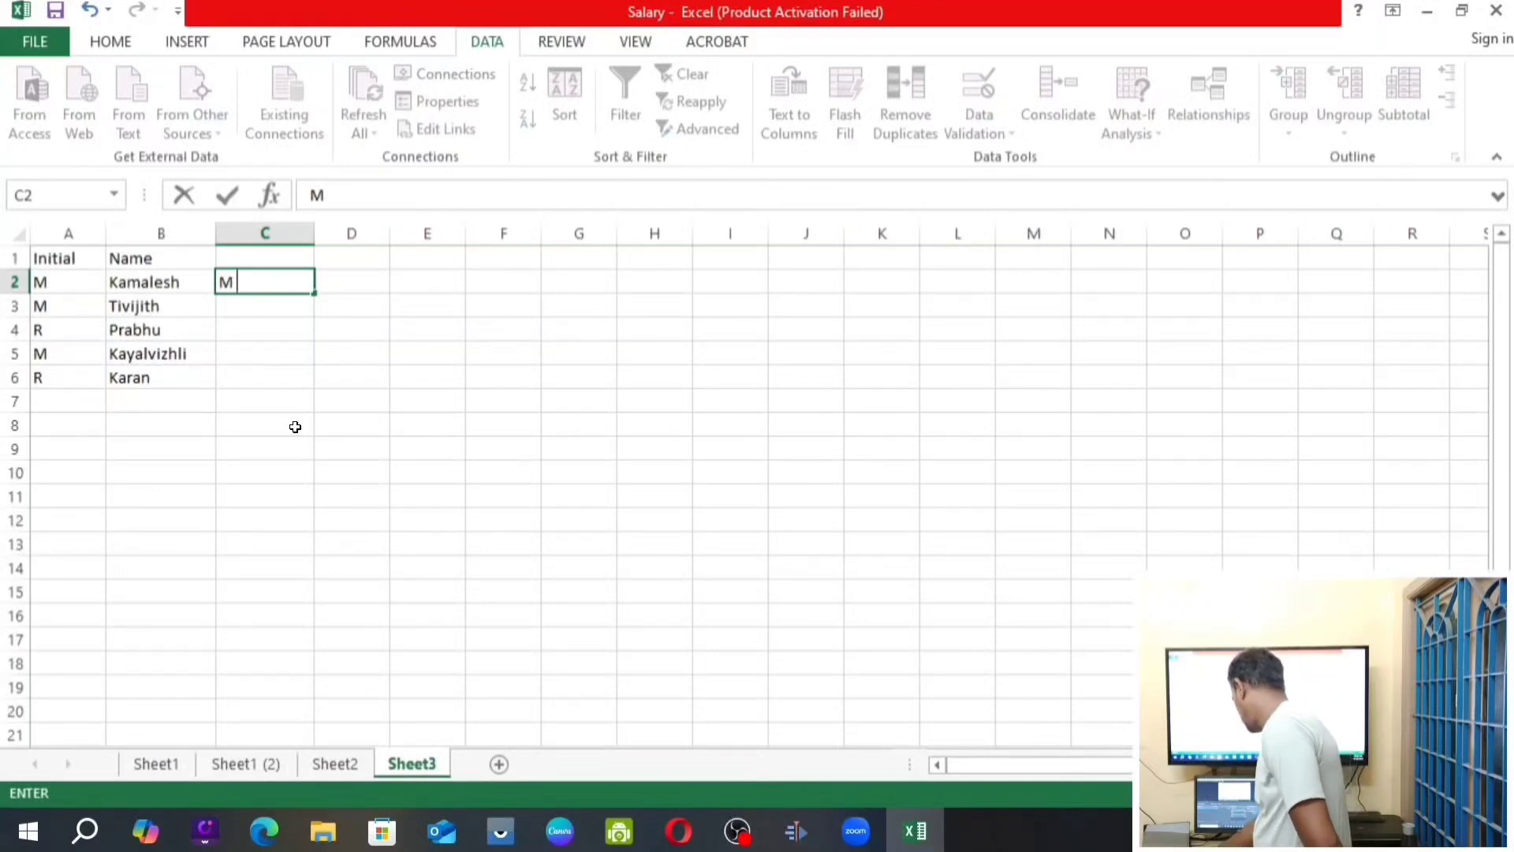
text( Ka)
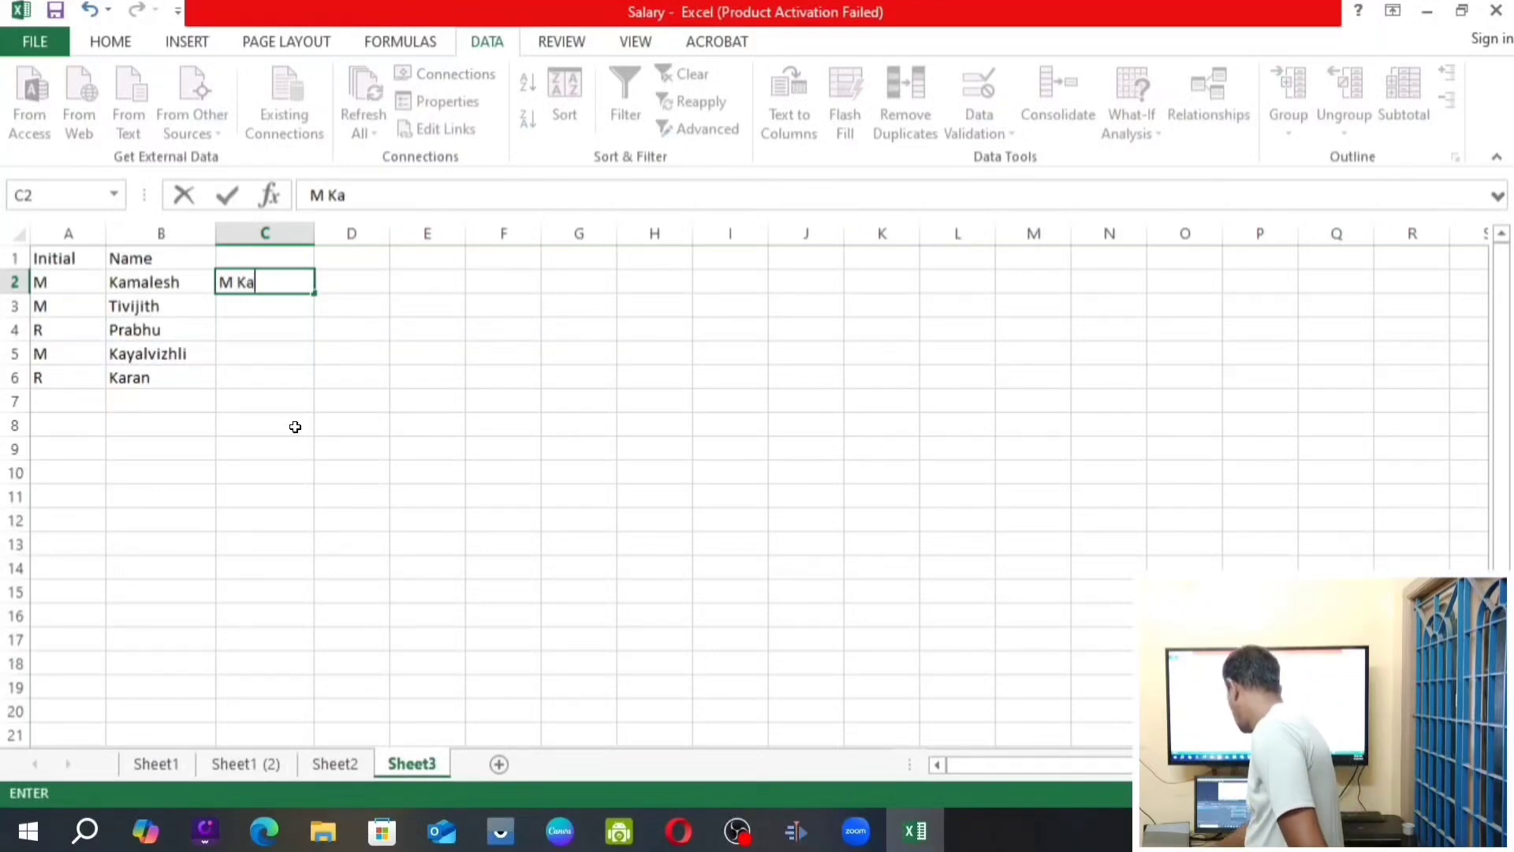
text(mal)
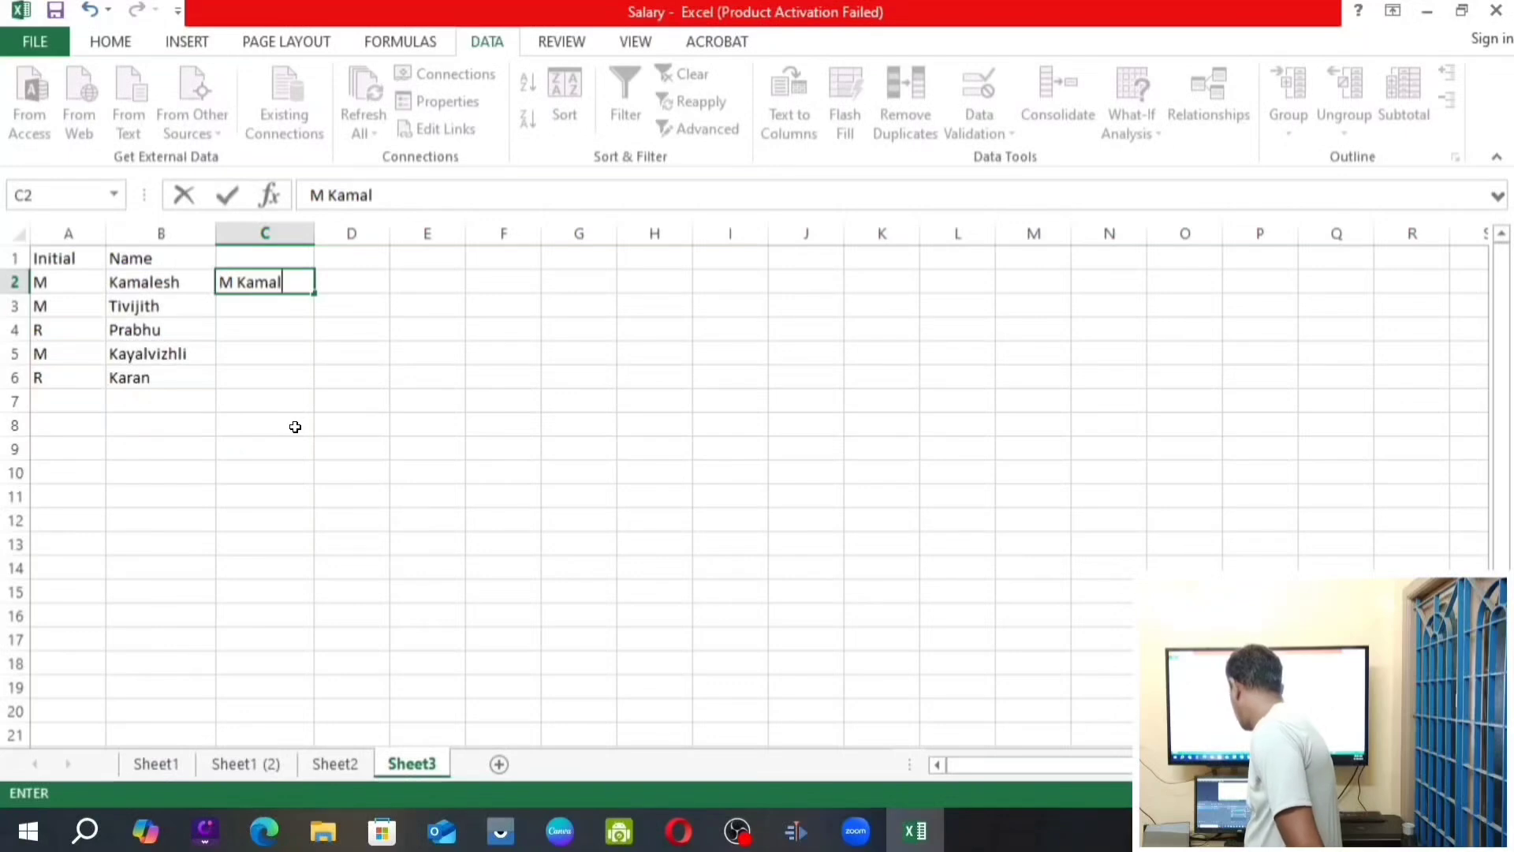
text(esh)
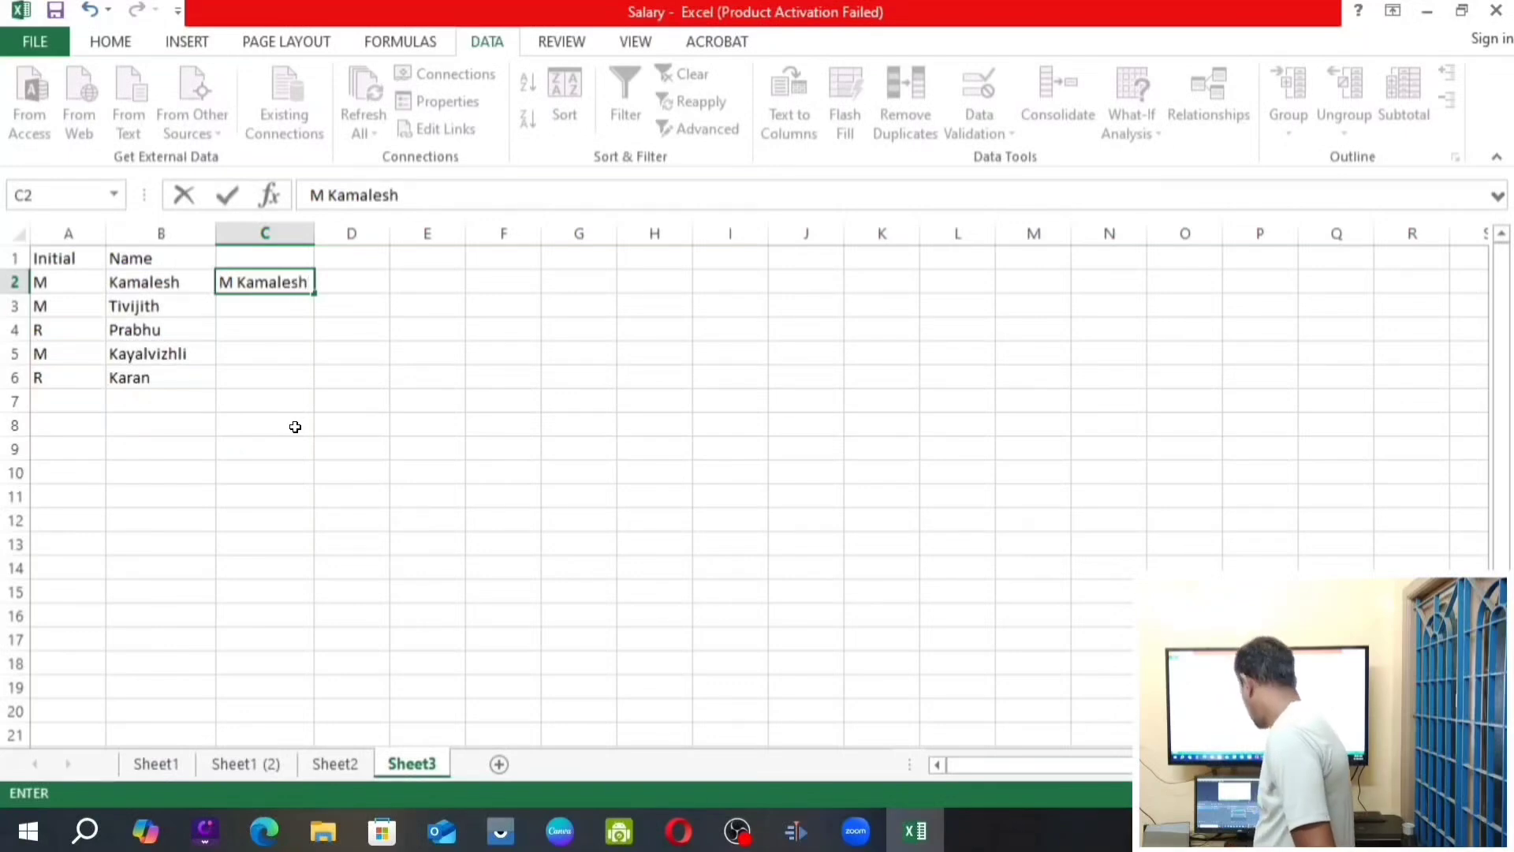
key(Return)
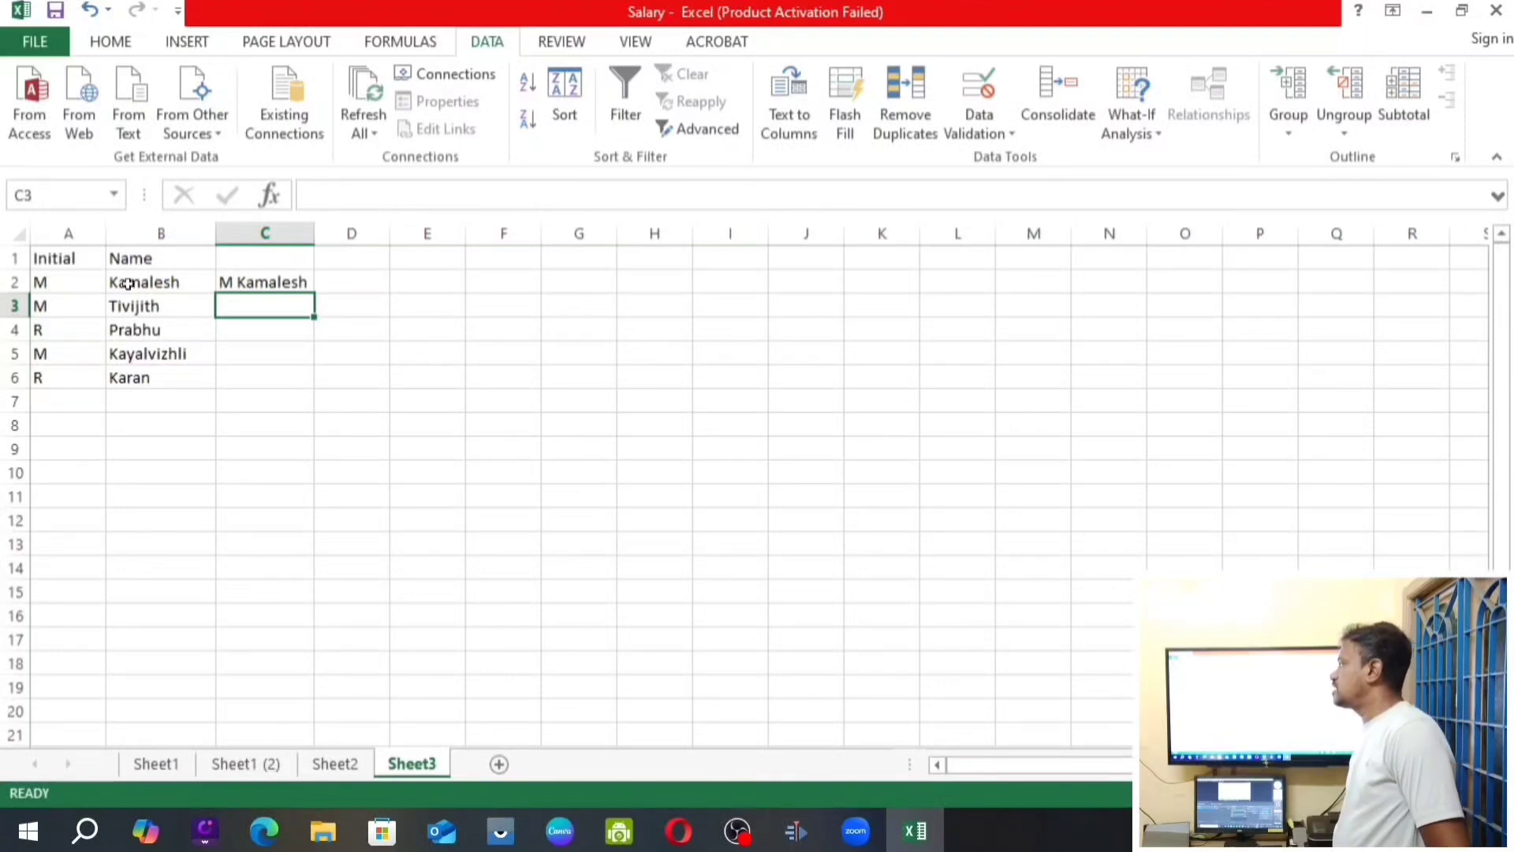
Flash Fill the range C2:C6 with combined initials and names, using the entry in C2 as the pattern
click(253, 275)
drag(254, 284, 258, 379)
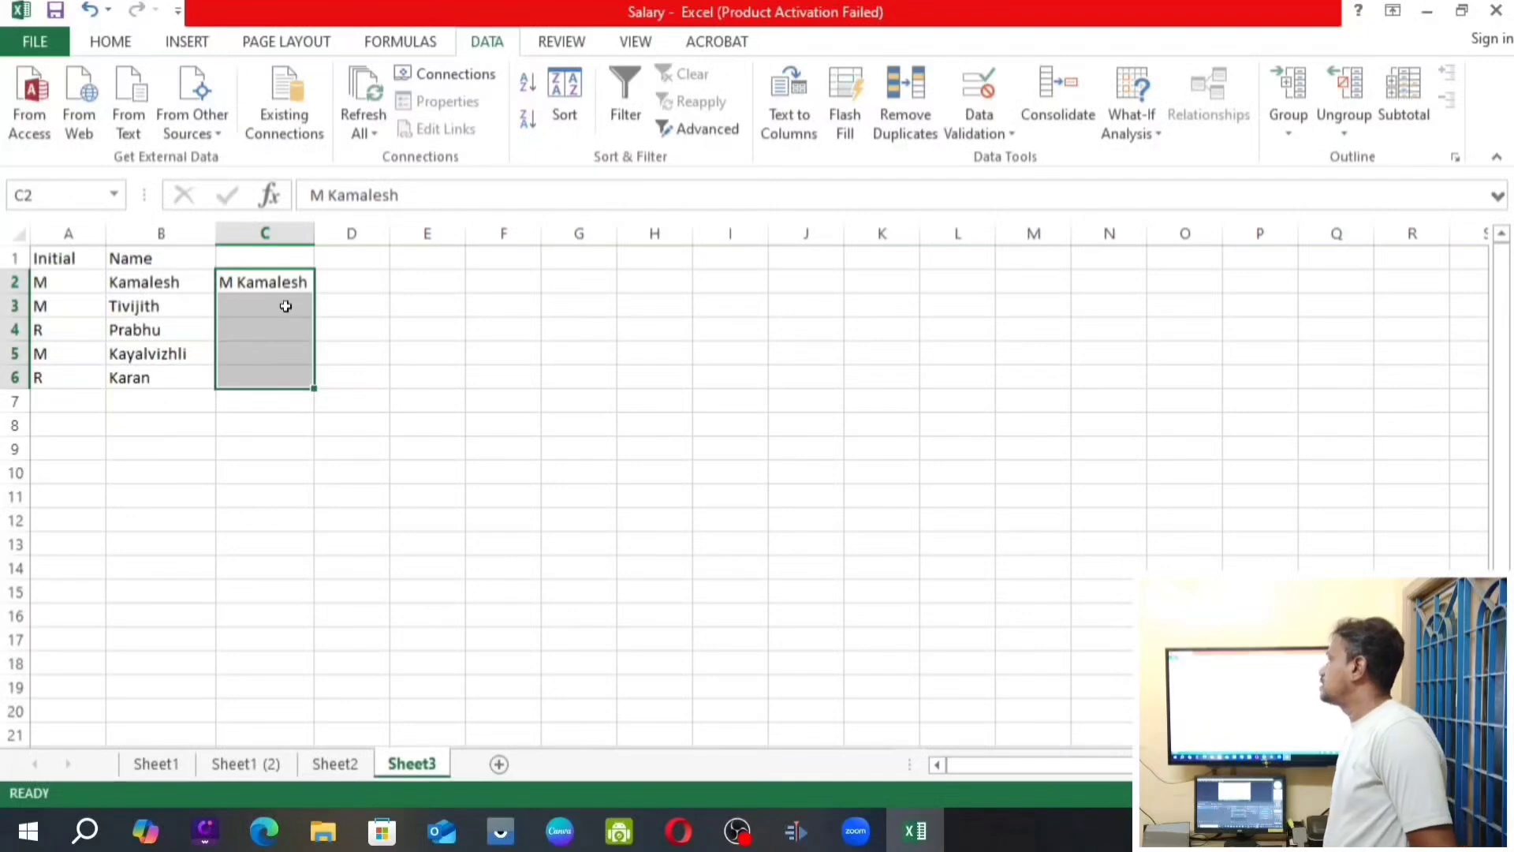
click(110, 41)
click(505, 42)
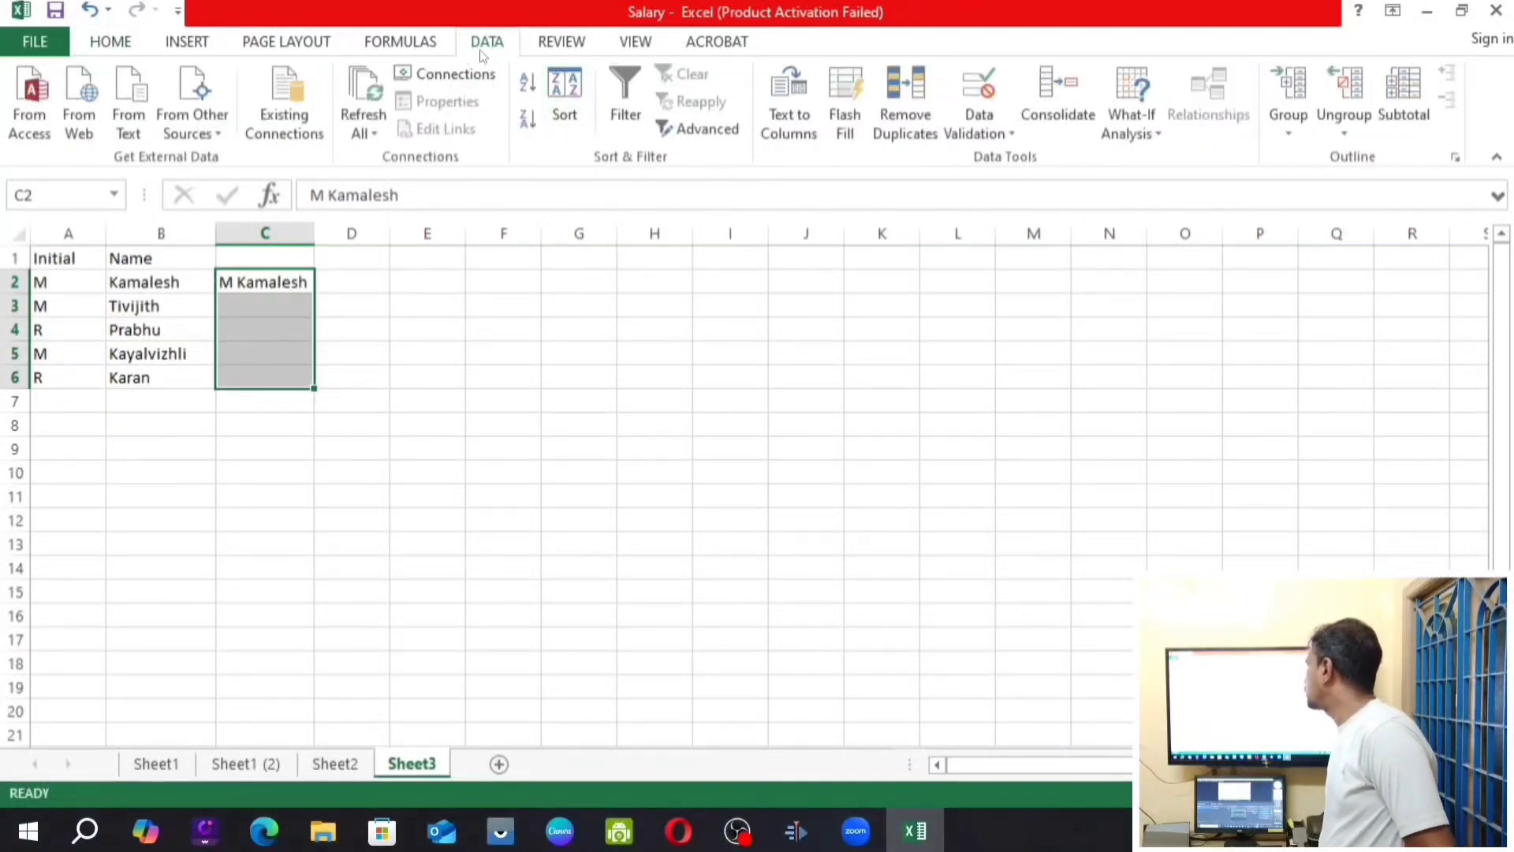
click(856, 142)
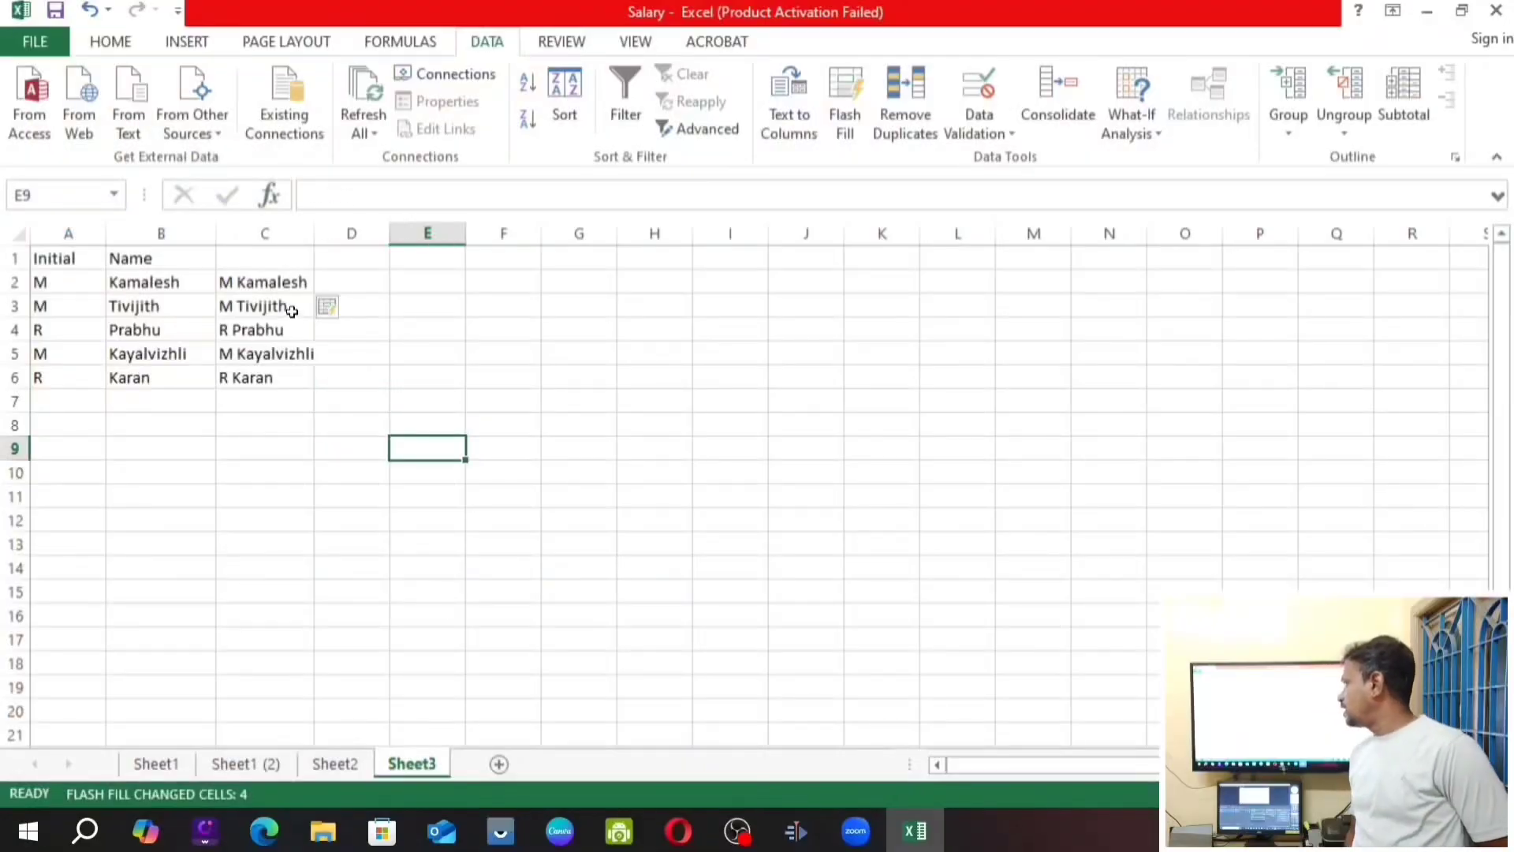
Clear the filled combined names below C2, in the range C3:C7
drag(292, 311, 249, 403)
key(Delete)
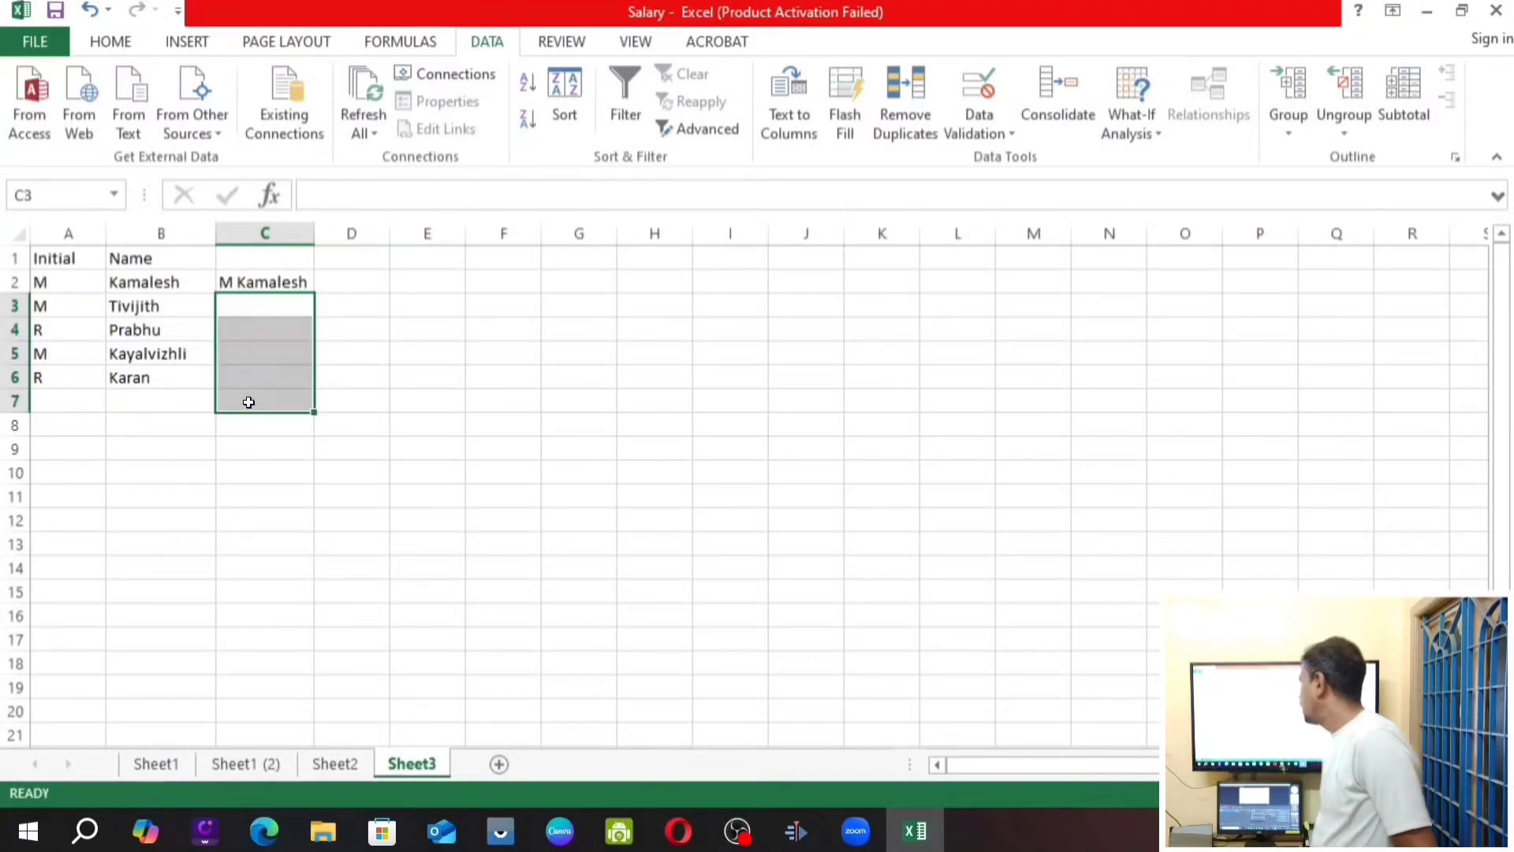
click(407, 352)
Flash Fill C2:C6 again so each row combines its initial and name like the example in C2
click(279, 283)
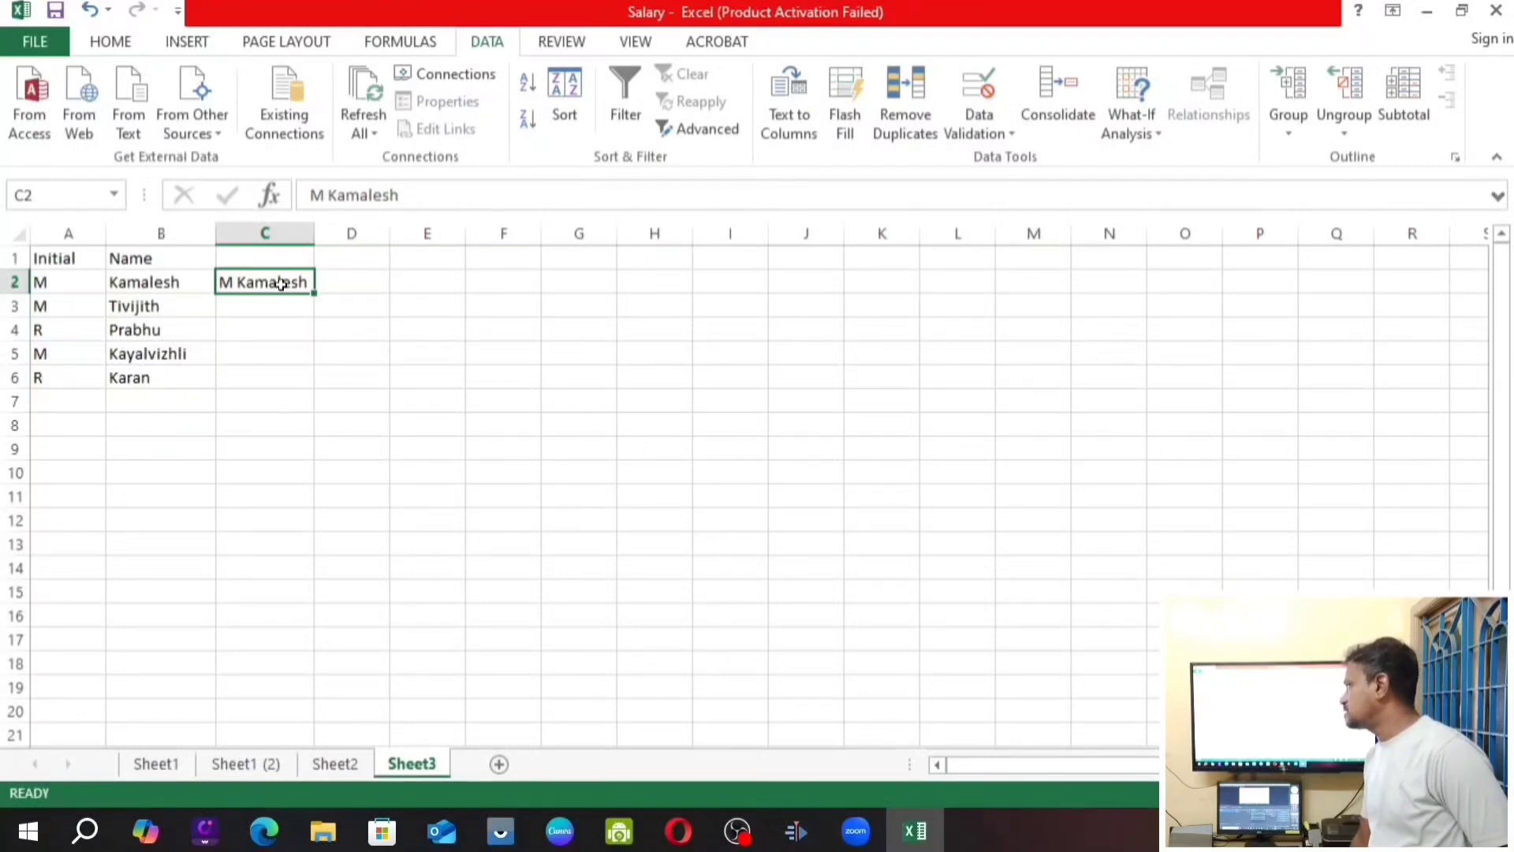
drag(281, 284, 268, 376)
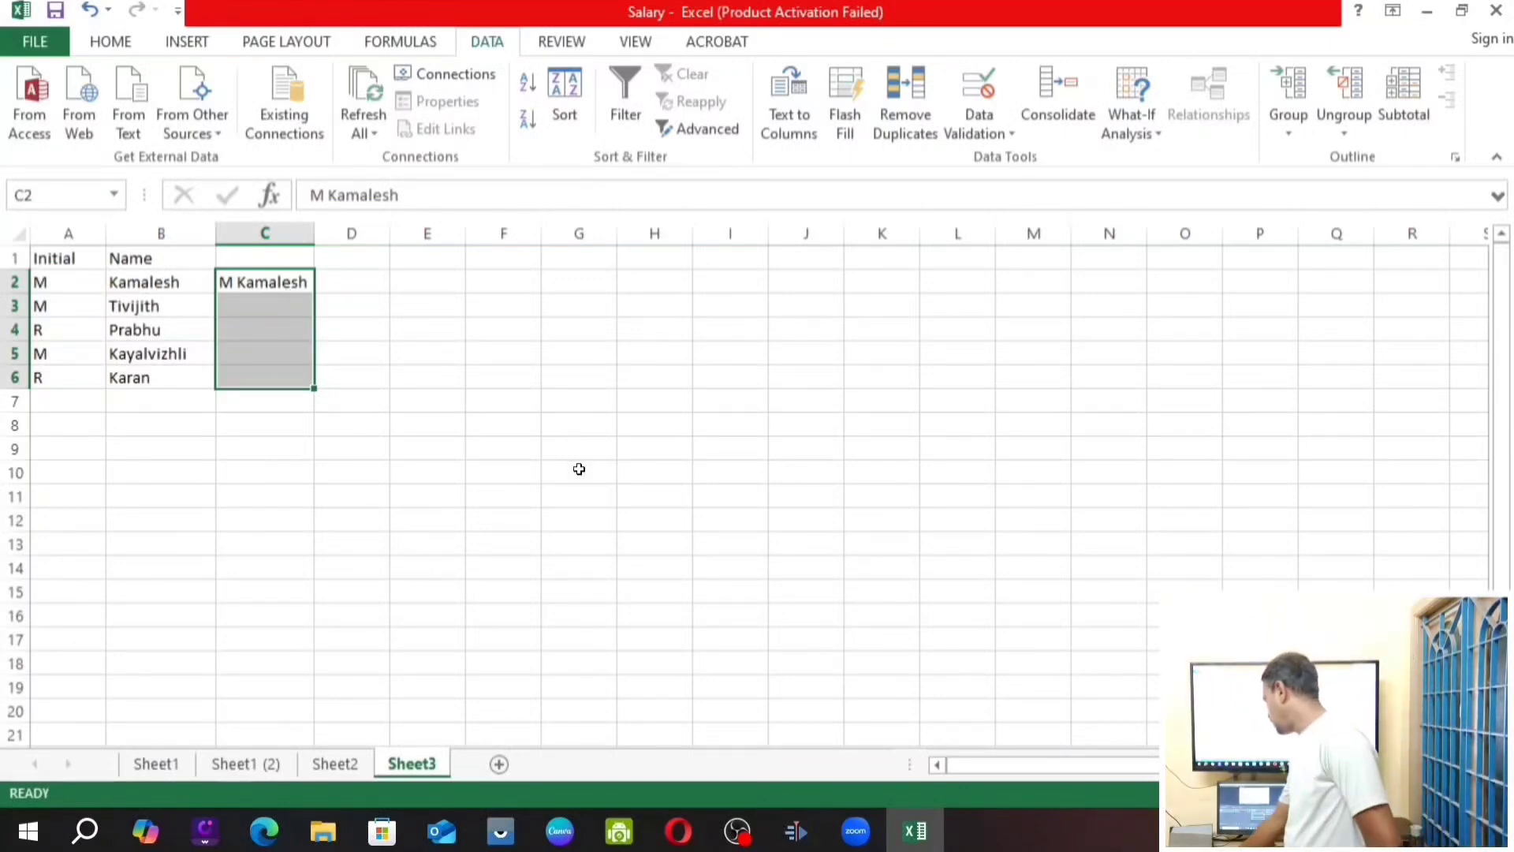
key(ctrl+e)
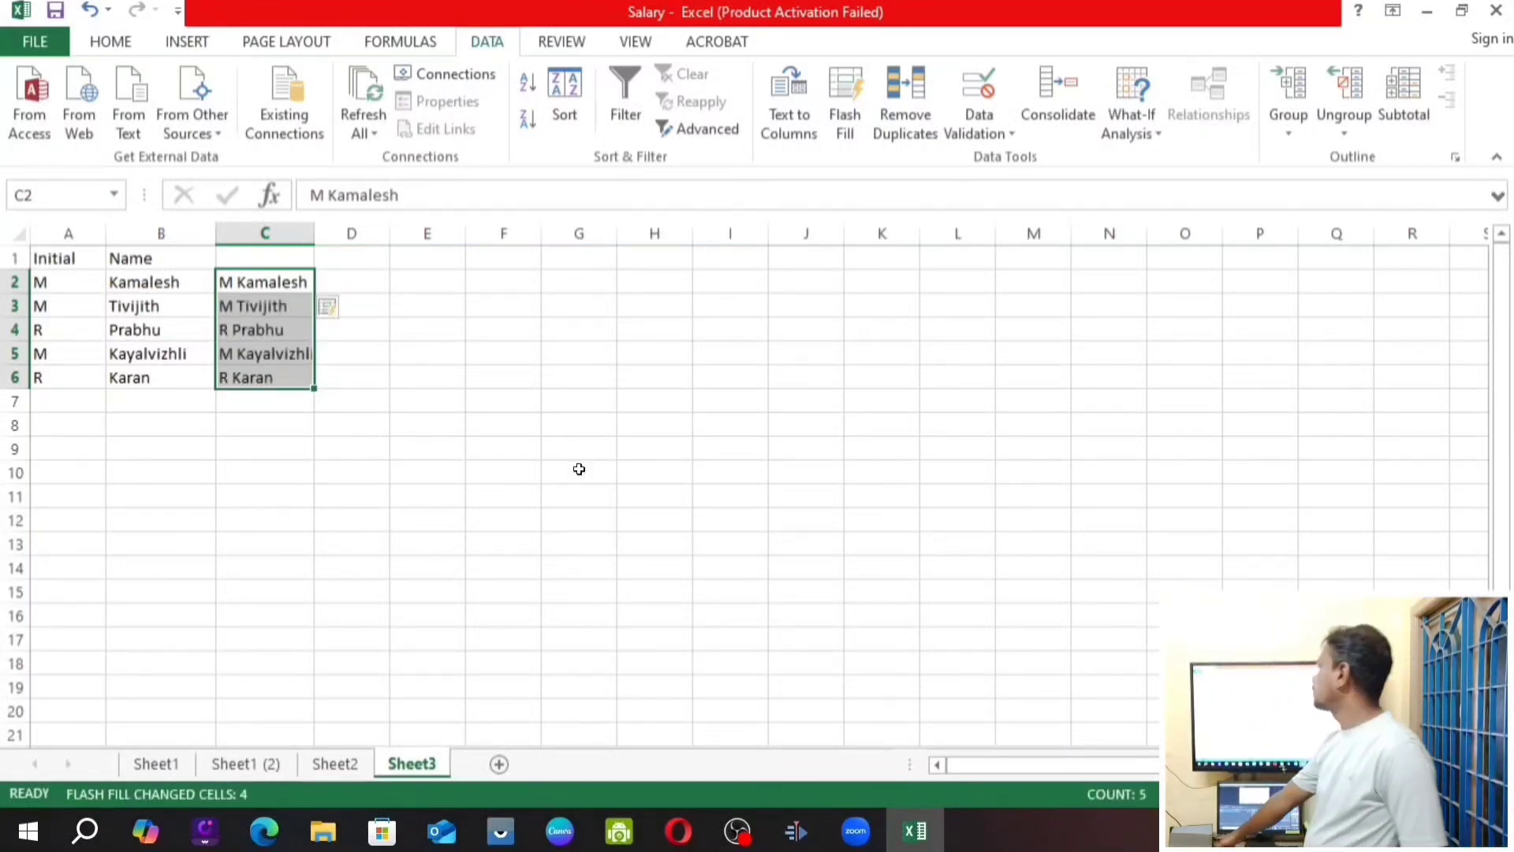